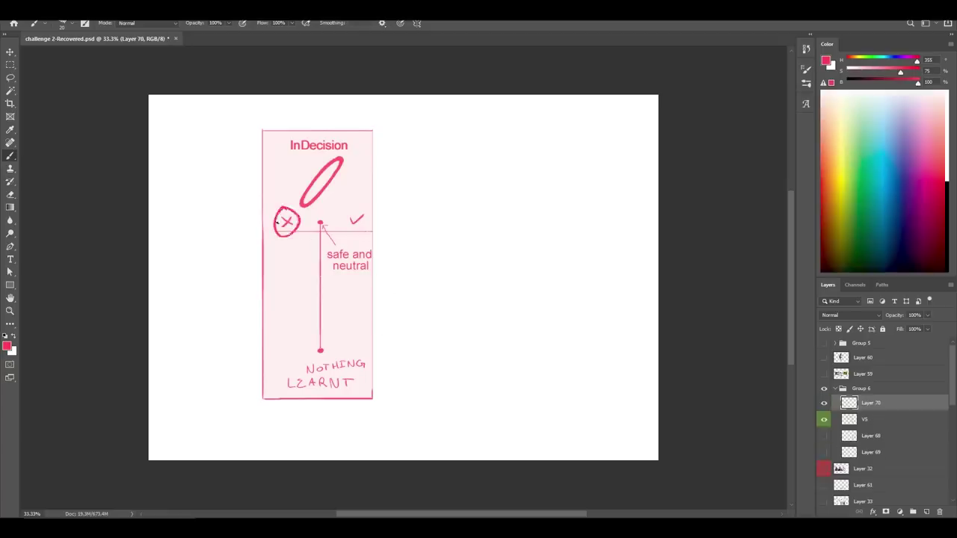
Step: Undo the circle around the InDecision panel's cross, try a small stroke above its check mark, and enlarge the brush
{"action": "key", "text": "ctrl+z"}
{"action": "left_click_drag", "start_coordinate": [354, 202], "coordinate": [359, 203]}
{"action": "key", "text": "ctrl+z"}
{"action": "key", "text": "]"}
Step: Try vertical brush strokes below the cross and the check mark in the InDecision panel, undoing each one
{"action": "left_click_drag", "start_coordinate": [287, 232], "coordinate": [284, 272]}
{"action": "key", "text": "ctrl+z"}
{"action": "left_click_drag", "start_coordinate": [286, 231], "coordinate": [287, 359]}
{"action": "key", "text": "ctrl+z"}
{"action": "left_click_drag", "start_coordinate": [356, 221], "coordinate": [356, 340]}
{"action": "key", "text": "ctrl+z"}
{"action": "left_click_drag", "start_coordinate": [355, 231], "coordinate": [355, 344]}
{"action": "key", "text": "ctrl+z"}
{"action": "left_click_drag", "start_coordinate": [353, 233], "coordinate": [354, 361]}
{"action": "key", "text": "ctrl+z"}
{"action": "left_click_drag", "start_coordinate": [283, 233], "coordinate": [283, 308]}
{"action": "key", "text": "ctrl+z"}
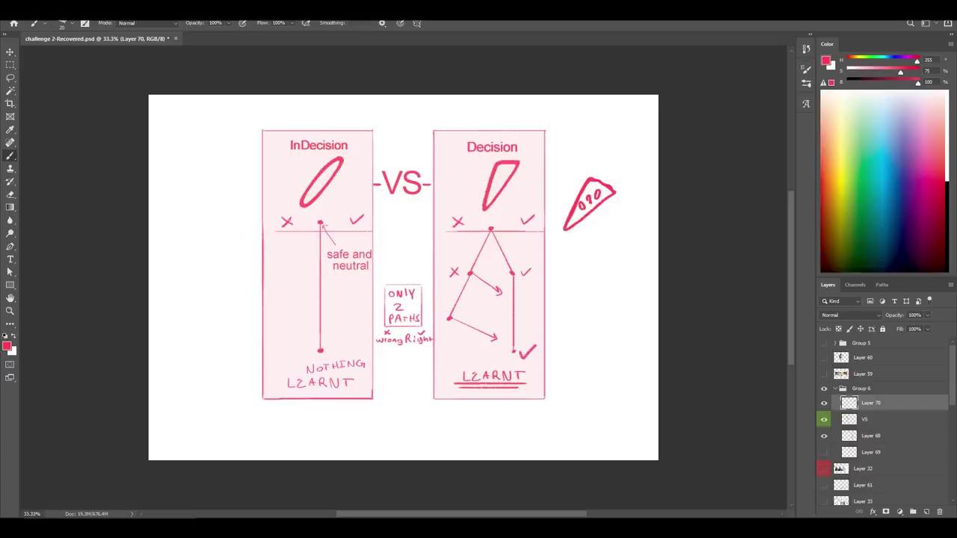
Step: Try a thick oval and short strokes in the blank area beside the Decision panel and undo the demonstration shapes there
{"action": "key", "text": "ctrl+z"}
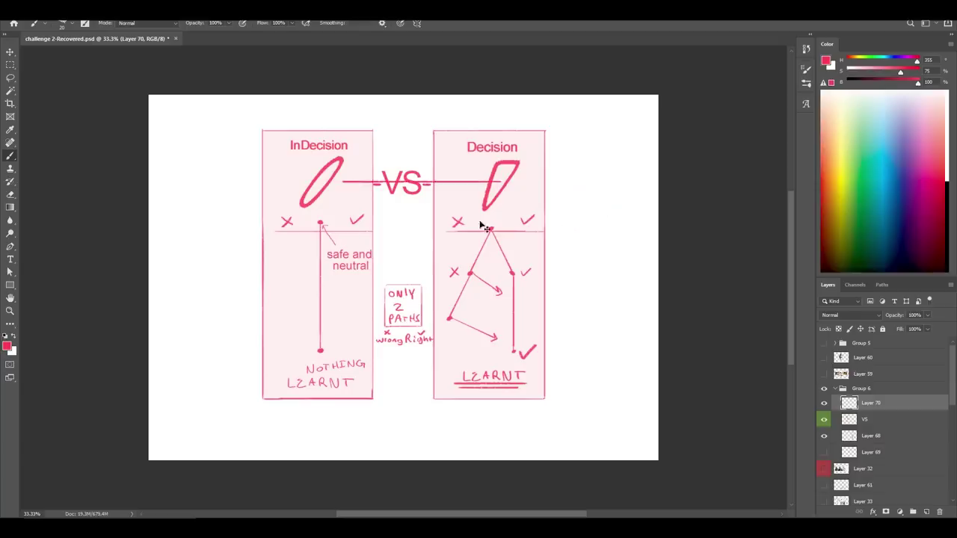
{"action": "left_click_drag", "start_coordinate": [596, 181], "coordinate": [566, 236]}
{"action": "left_click_drag", "start_coordinate": [593, 285], "coordinate": [600, 242]}
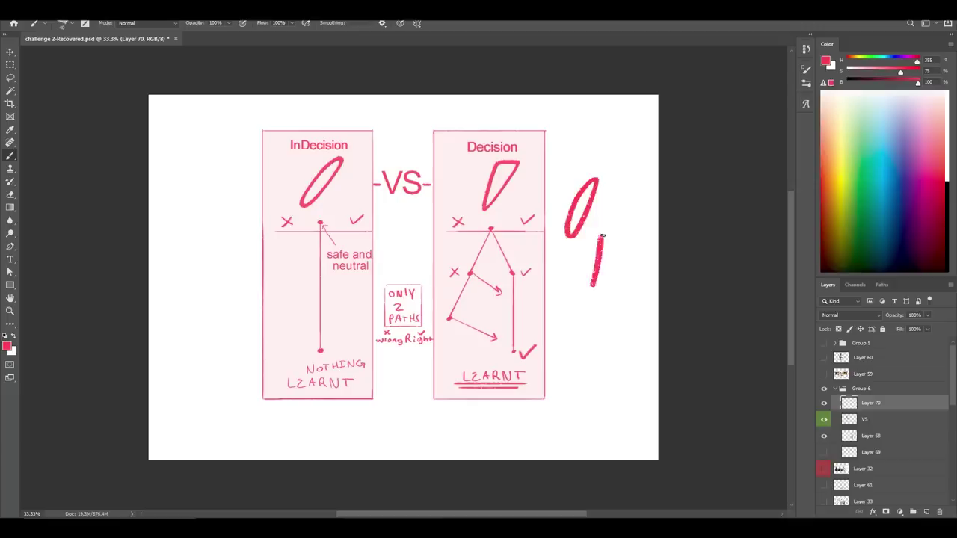
{"action": "key", "text": "ctrl+z"}
{"action": "left_click_drag", "start_coordinate": [589, 290], "coordinate": [603, 255]}
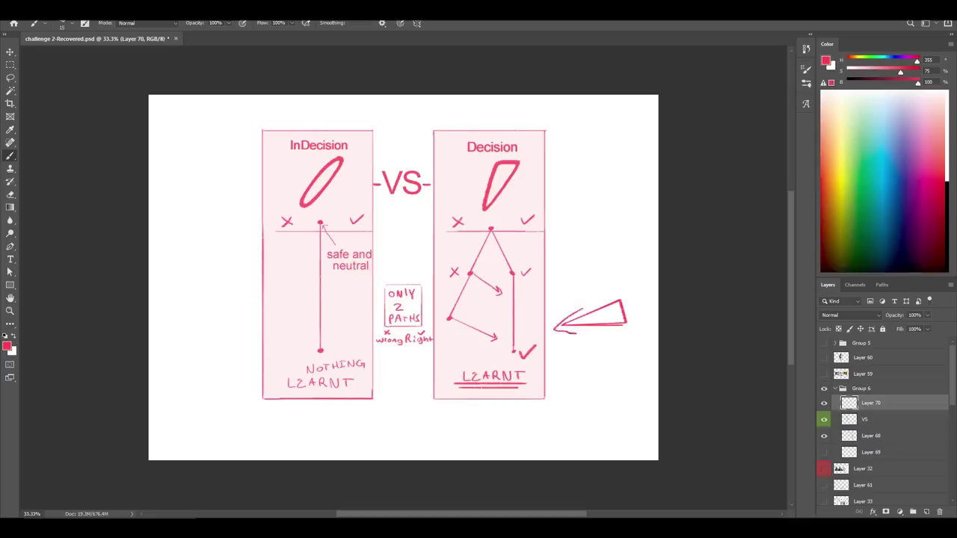
{"action": "key", "text": "ctrl+z"}
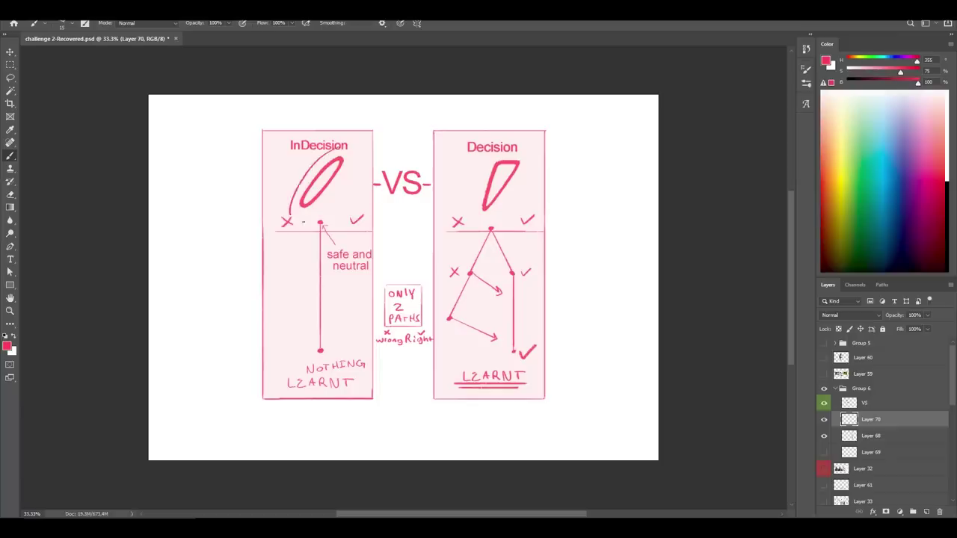
Step: Loop a brush stroke around the oval in the InDecision panel and undo it
{"action": "left_click_drag", "start_coordinate": [303, 222], "coordinate": [338, 227]}
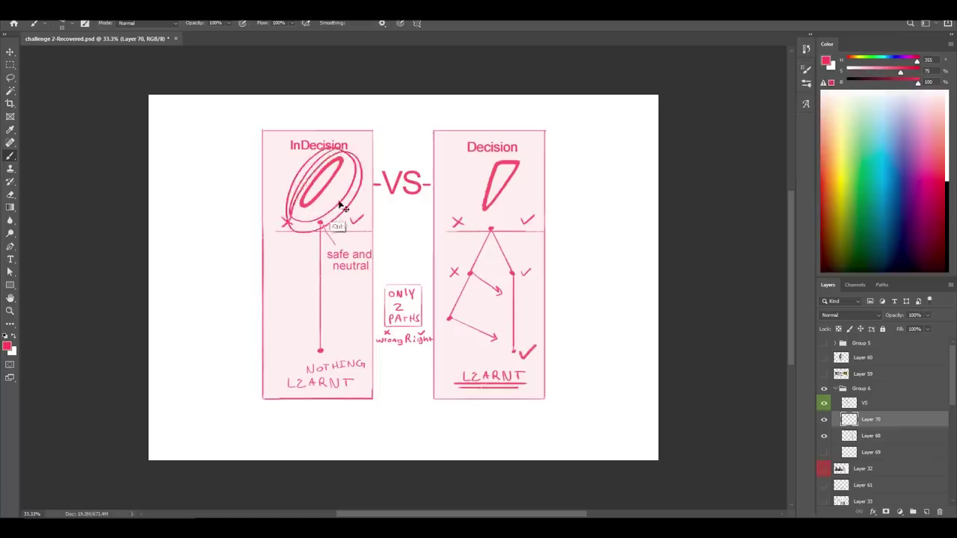
{"action": "key", "text": "ctrl+z"}
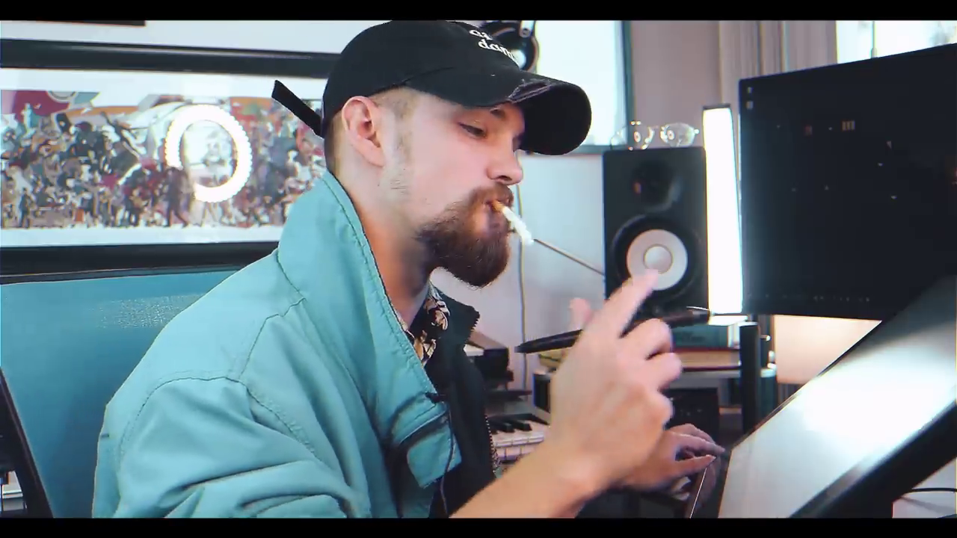
{"action": "mouse_move", "coordinate": [464, 122]}
{"action": "left_mouse_down"}
{"action": "mouse_move", "coordinate": [187, 337]}
{"action": "mouse_move", "coordinate": [559, 188]}
{"action": "mouse_move", "coordinate": [471, 123]}
{"action": "left_mouse_up"}
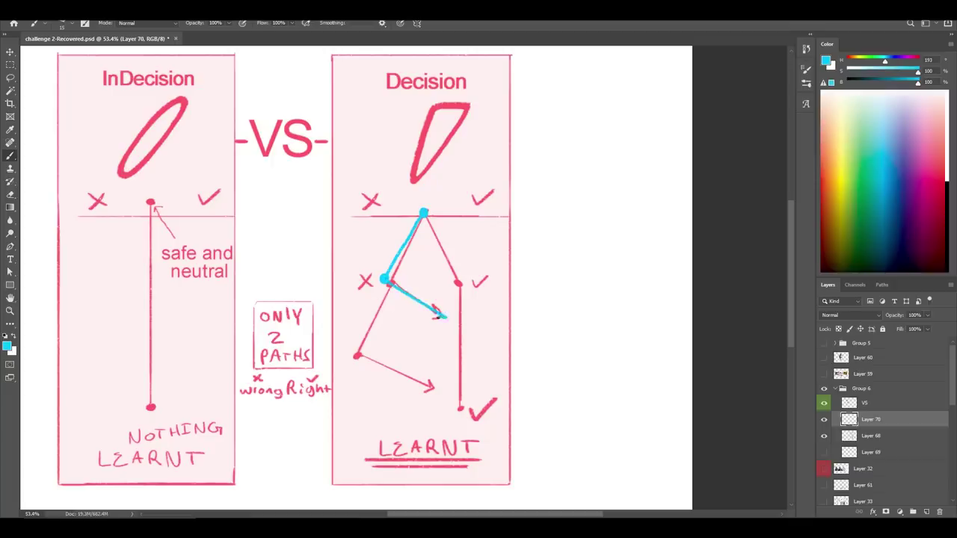
Step: Extend the cyan path down to the Decision panel's final check mark and circle LEARNT and NOTHING LEARNT
{"action": "mouse_move", "coordinate": [463, 337]}
{"action": "left_mouse_down"}
{"action": "mouse_move", "coordinate": [460, 409]}
{"action": "mouse_move", "coordinate": [436, 496]}
{"action": "mouse_move", "coordinate": [383, 437]}
{"action": "left_mouse_up"}
{"action": "left_click_drag", "start_coordinate": [531, 435], "coordinate": [584, 426]}
{"action": "mouse_move", "coordinate": [263, 401]}
{"action": "left_mouse_down"}
{"action": "mouse_move", "coordinate": [181, 411]}
{"action": "mouse_move", "coordinate": [153, 488]}
{"action": "mouse_move", "coordinate": [318, 448]}
{"action": "mouse_move", "coordinate": [258, 402]}
{"action": "left_mouse_up"}
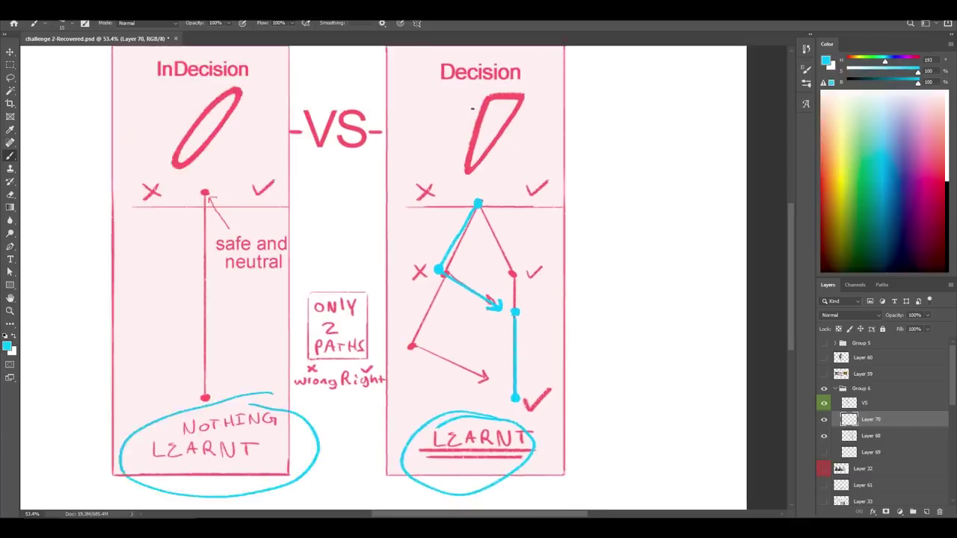
{"action": "mouse_move", "coordinate": [222, 412]}
{"action": "left_mouse_down"}
{"action": "mouse_move", "coordinate": [217, 405]}
{"action": "mouse_move", "coordinate": [172, 442]}
{"action": "left_mouse_up"}
Step: Undo the cyan circles around LEARNT and NOTHING LEARNT and the vertical cyan path
{"action": "key", "text": "ctrl+z"}
{"action": "key", "text": "ctrl+z"}
{"action": "key", "text": "ctrl+z"}
{"action": "key", "text": "ctrl+z"}
{"action": "key", "text": "ctrl+z"}
{"action": "key", "text": "ctrl+z"}
Step: Write "Ref" beside the cyan path, trace the vertical path to the final check mark, and undo the cyan annotations
{"action": "left_click_drag", "start_coordinate": [405, 246], "coordinate": [410, 257]}
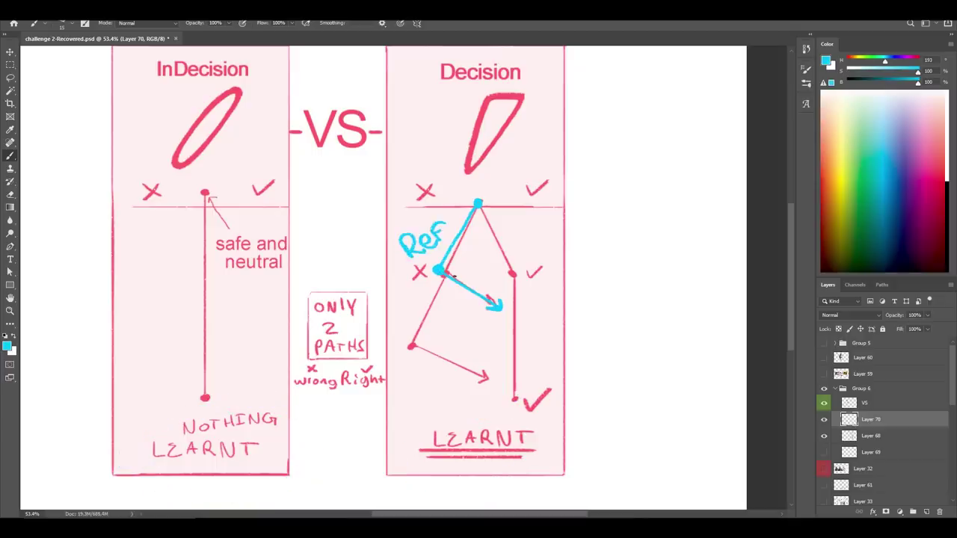
{"action": "left_click_drag", "start_coordinate": [515, 328], "coordinate": [516, 396]}
{"action": "key", "text": "ctrl+z"}
{"action": "key", "text": "ctrl+z"}
{"action": "key", "text": "ctrl+z"}
{"action": "key", "text": "ctrl+z"}
{"action": "key", "text": "ctrl+z"}
{"action": "key", "text": "ctrl+z"}
{"action": "key", "text": "ctrl+z"}
{"action": "key", "text": "ctrl+z"}
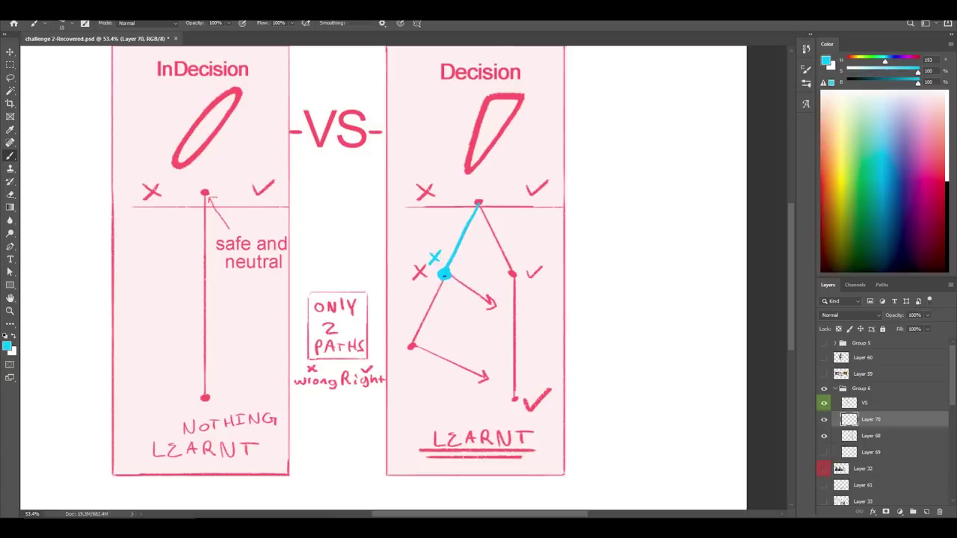
Step: Handwrite "TRY" and "Ag" in cyan along the lower wrong path, trailing off into a wavy line
{"action": "left_click_drag", "start_coordinate": [410, 290], "coordinate": [408, 313]}
{"action": "left_click_drag", "start_coordinate": [402, 379], "coordinate": [420, 372]}
{"action": "left_click_drag", "start_coordinate": [405, 370], "coordinate": [423, 365]}
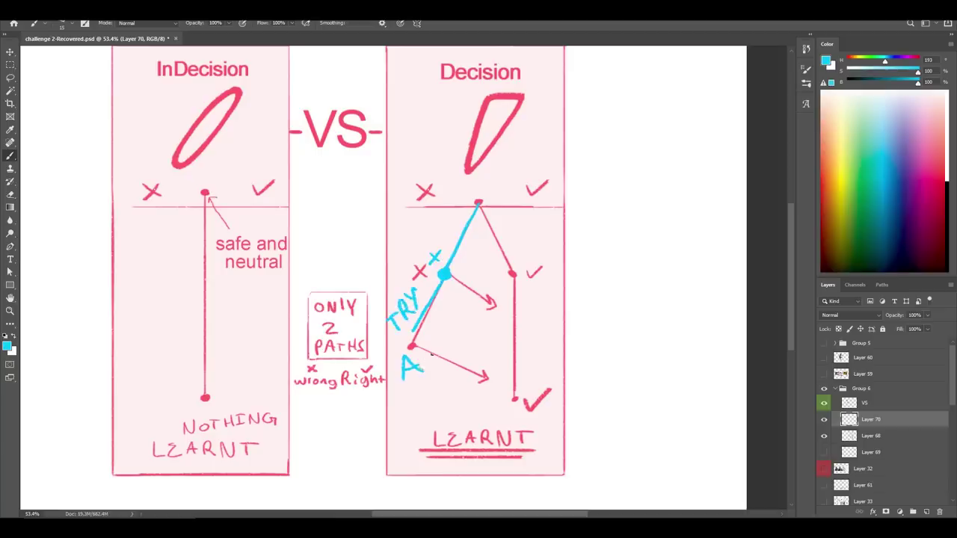
{"action": "left_click_drag", "start_coordinate": [500, 353], "coordinate": [705, 232]}
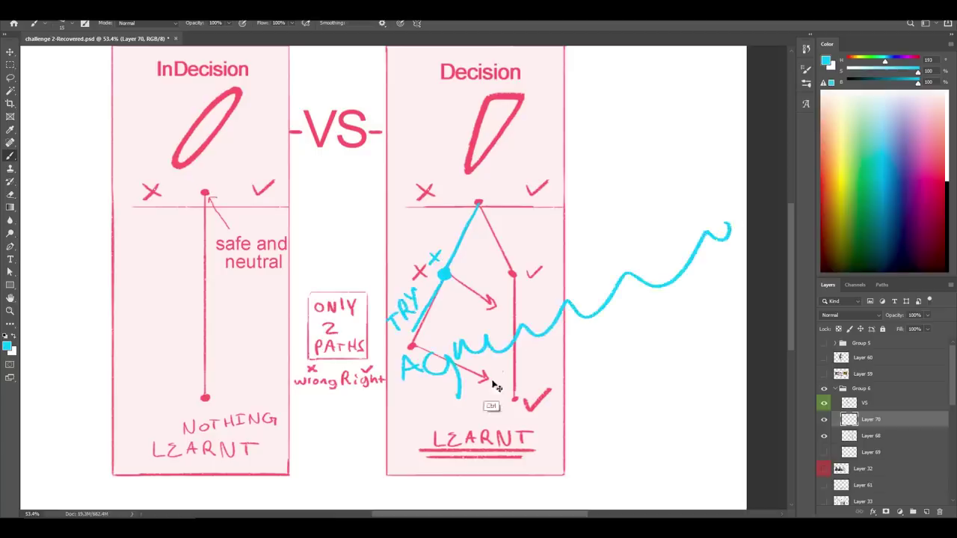
Step: Undo the cyan lettering, wavy line and path strokes on the Decision panel
{"action": "key", "text": "ctrl+z"}
{"action": "key", "text": "ctrl+z"}
{"action": "key", "text": "ctrl+z"}
{"action": "key", "text": "ctrl+z"}
{"action": "key", "text": "ctrl+z"}
{"action": "key", "text": "ctrl+z"}
{"action": "key", "text": "ctrl+z"}
{"action": "key", "text": "ctrl+z"}
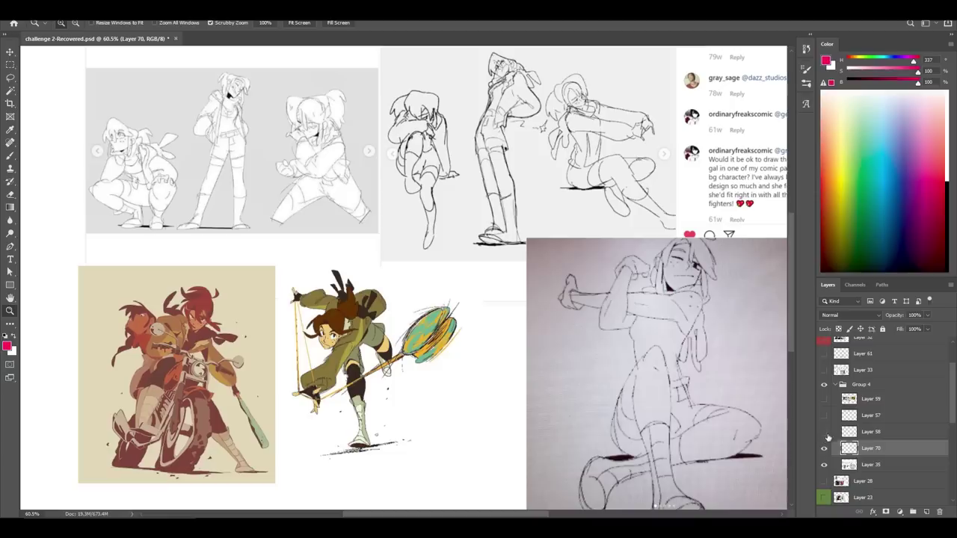
Step: Show the Layer 58 shape overlay on the seated figure sketch, checking Layer 57 on and off
{"action": "key", "text": "ctrl+plus"}
{"action": "left_click", "coordinate": [824, 431]}
{"action": "left_click", "coordinate": [823, 415]}
{"action": "left_click", "coordinate": [824, 414]}
{"action": "left_click_drag", "start_coordinate": [750, 421], "coordinate": [633, 384]}
{"action": "left_click", "coordinate": [547, 364]}
{"action": "left_click_drag", "start_coordinate": [548, 366], "coordinate": [537, 360]}
{"action": "left_click", "coordinate": [541, 363], "text": "alt"}
{"action": "left_click_drag", "start_coordinate": [661, 200], "coordinate": [644, 148]}
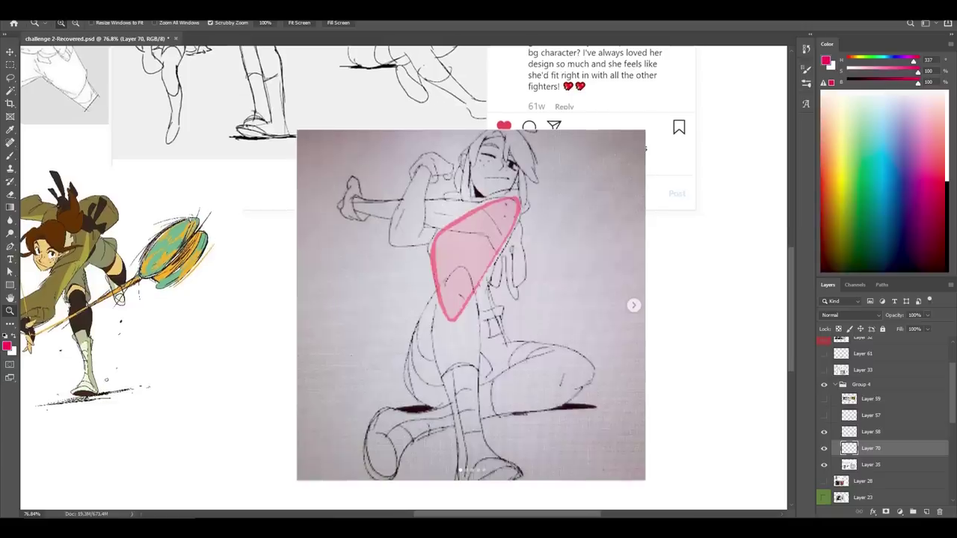
Step: Compare the seated figure with its shape overlays by toggling the visibility of Layer 58 and Layer 57
{"action": "left_click", "coordinate": [824, 432]}
{"action": "left_click", "coordinate": [849, 435]}
{"action": "left_click", "coordinate": [850, 449]}
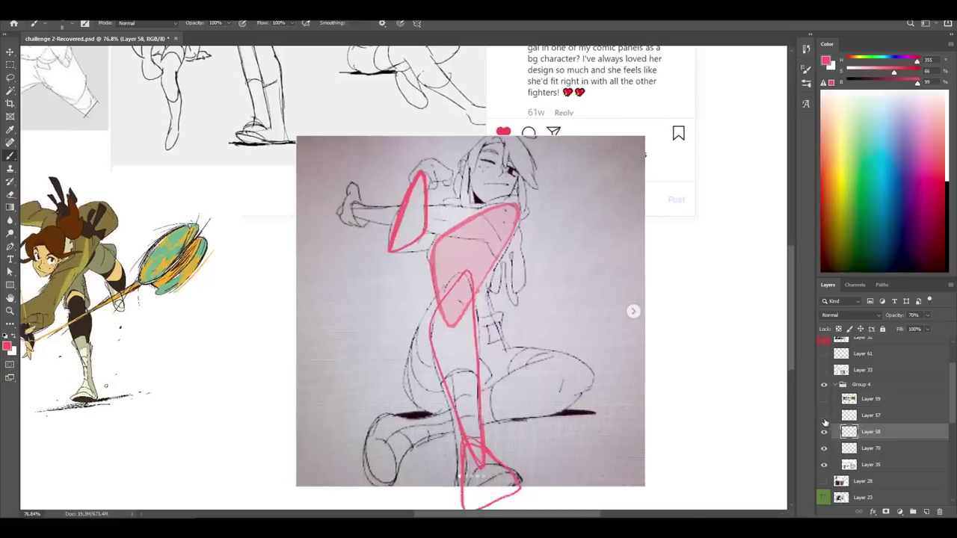
{"action": "left_click", "coordinate": [823, 415]}
{"action": "left_click", "coordinate": [824, 417]}
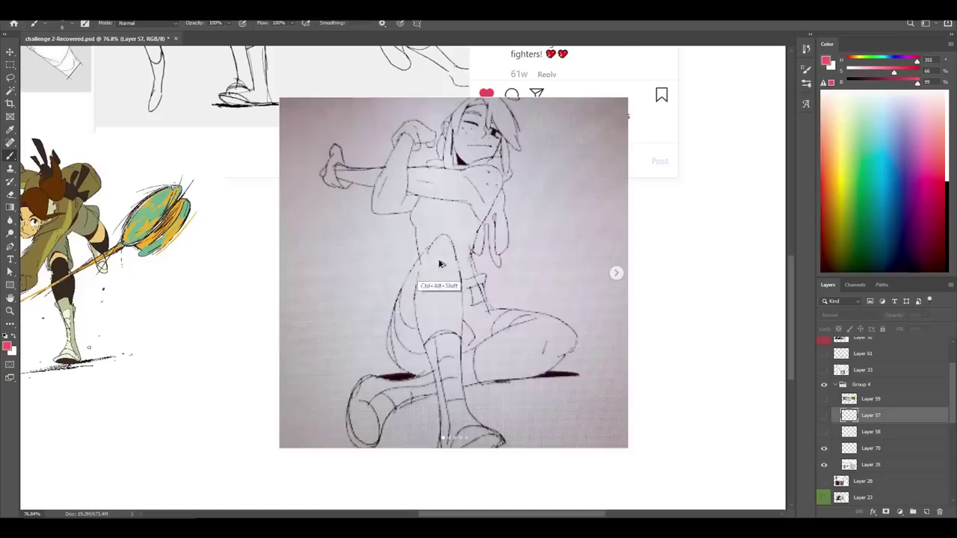
Step: Try outlining the seated figure's raised leg as one long tapered shape on a new layer
{"action": "left_click_drag", "start_coordinate": [437, 238], "coordinate": [415, 297]}
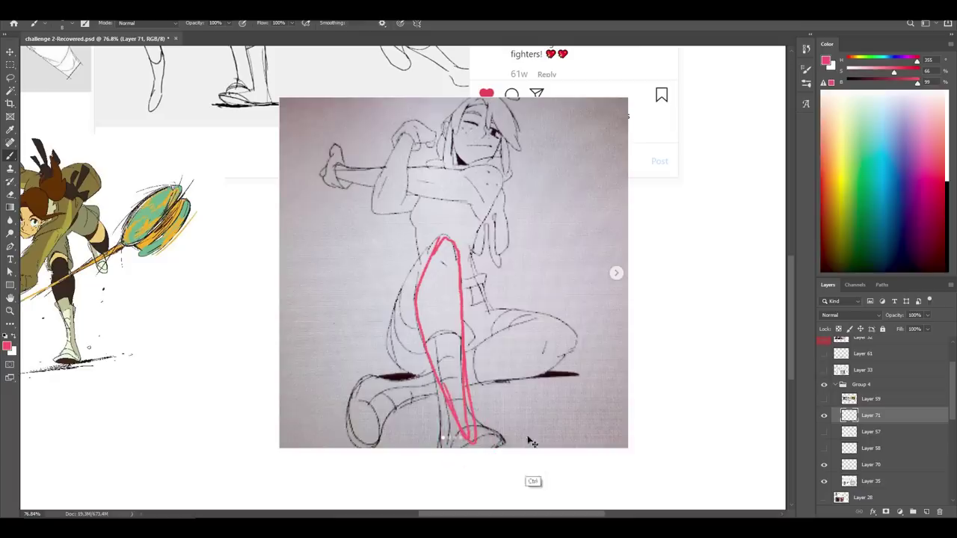
{"action": "key", "text": "ctrl+z"}
{"action": "key", "text": "ctrl+z"}
{"action": "left_click_drag", "start_coordinate": [442, 235], "coordinate": [431, 267]}
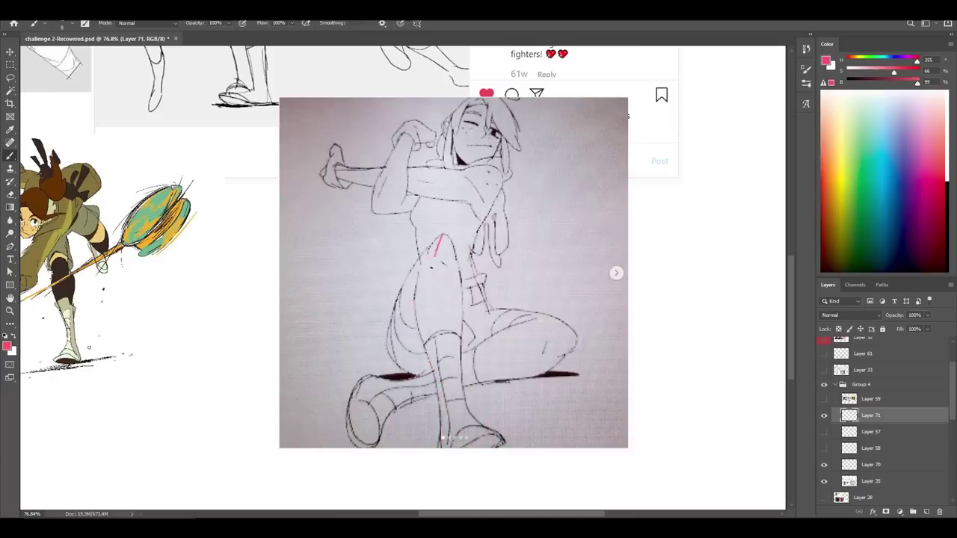
{"action": "key", "text": "ctrl+z"}
Step: Toggle the visibility of Layer 59 and Layer 57 over the reference sketches and collapse Group 4
{"action": "mouse_move", "coordinate": [527, 336]}
{"action": "left_mouse_down"}
{"action": "mouse_move", "coordinate": [600, 386]}
{"action": "mouse_move", "coordinate": [722, 371]}
{"action": "left_mouse_up"}
{"action": "mouse_move", "coordinate": [556, 376]}
{"action": "left_mouse_down"}
{"action": "mouse_move", "coordinate": [581, 344]}
{"action": "mouse_move", "coordinate": [712, 370]}
{"action": "mouse_move", "coordinate": [696, 360]}
{"action": "mouse_move", "coordinate": [465, 385]}
{"action": "left_mouse_up"}
{"action": "mouse_move", "coordinate": [587, 315]}
{"action": "left_mouse_down"}
{"action": "mouse_move", "coordinate": [558, 414]}
{"action": "mouse_move", "coordinate": [504, 420]}
{"action": "left_mouse_up"}
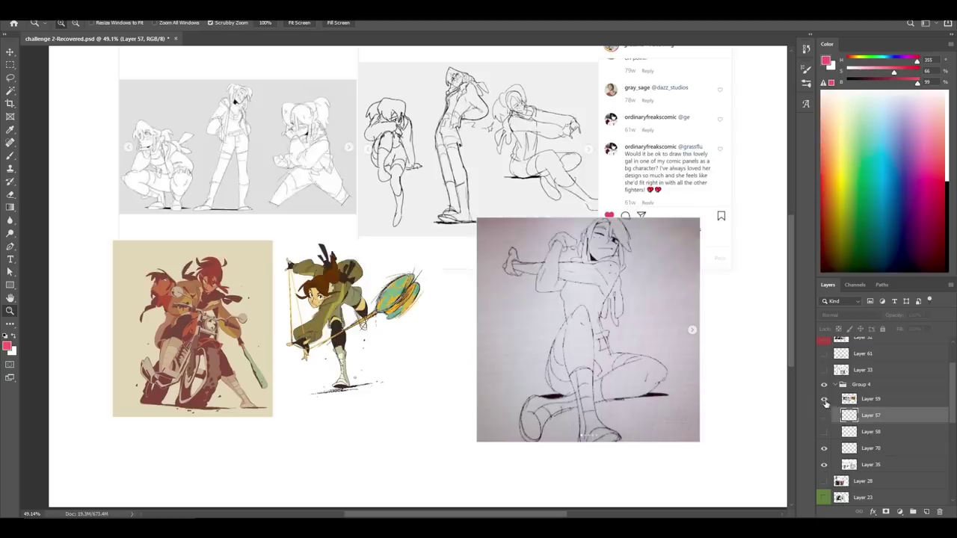
{"action": "left_click", "coordinate": [824, 399]}
{"action": "left_click", "coordinate": [825, 415]}
{"action": "left_click", "coordinate": [824, 416]}
{"action": "left_click", "coordinate": [836, 386]}
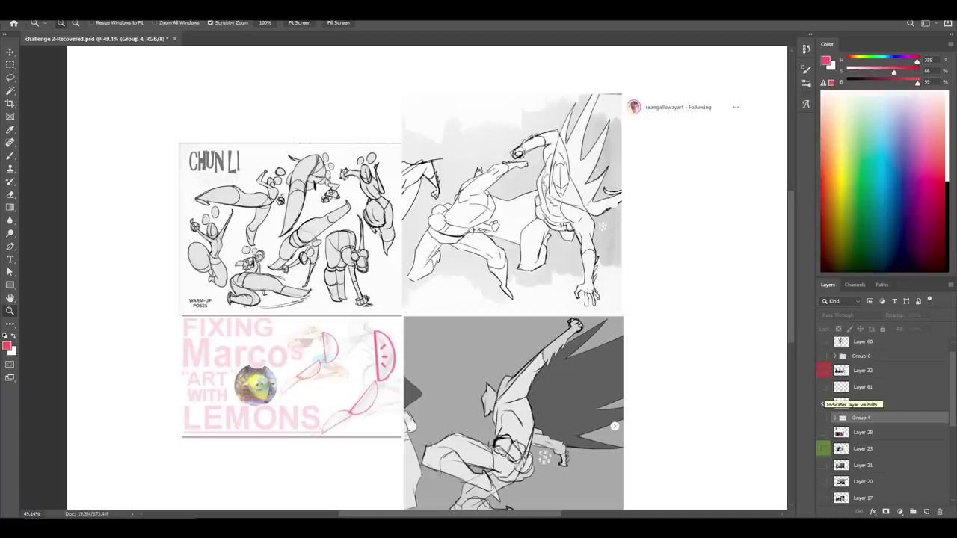
Step: Check the Layer 61 overlay on the crouching figure, hide it, and activate Layer 71 with the Brush tool
{"action": "left_click", "coordinate": [824, 388]}
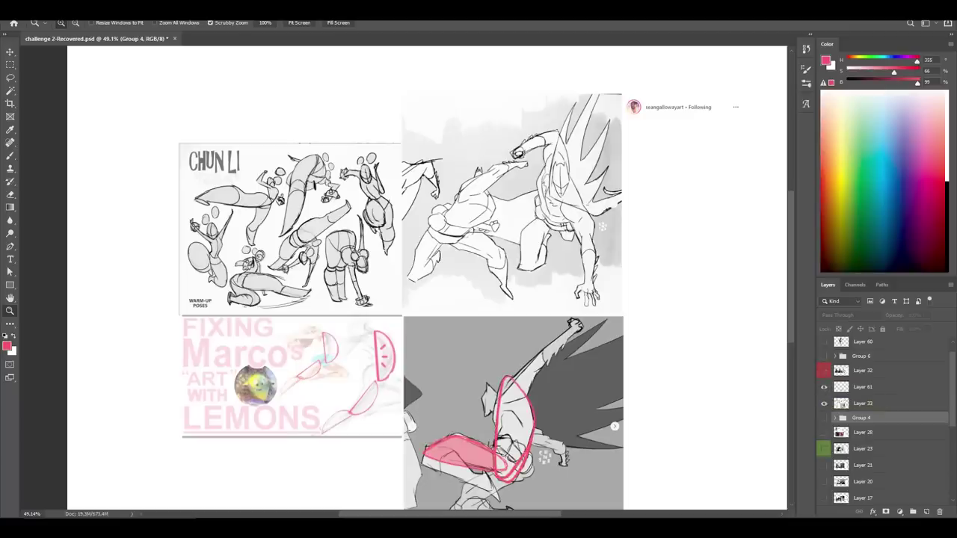
{"action": "left_click", "coordinate": [824, 388]}
{"action": "left_click", "coordinate": [841, 406]}
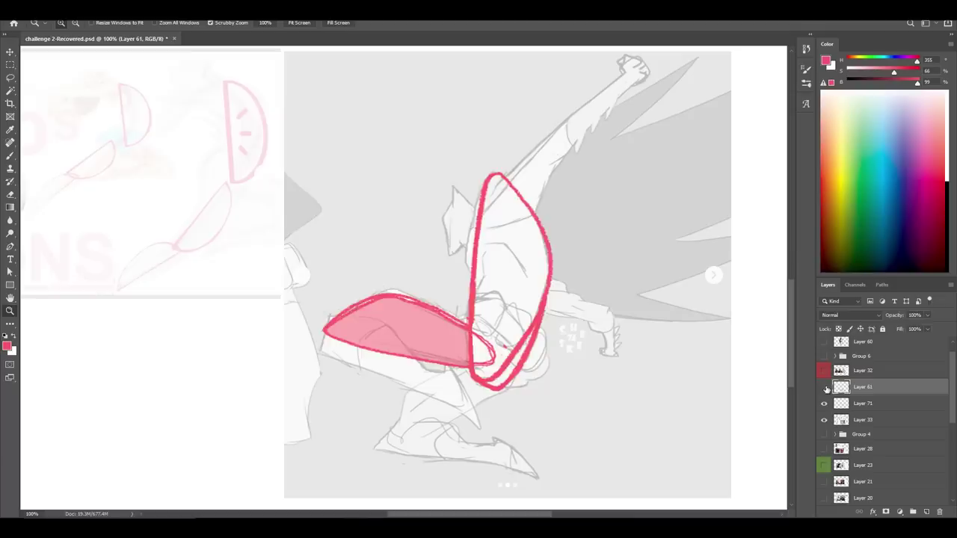
{"action": "left_click", "coordinate": [824, 387]}
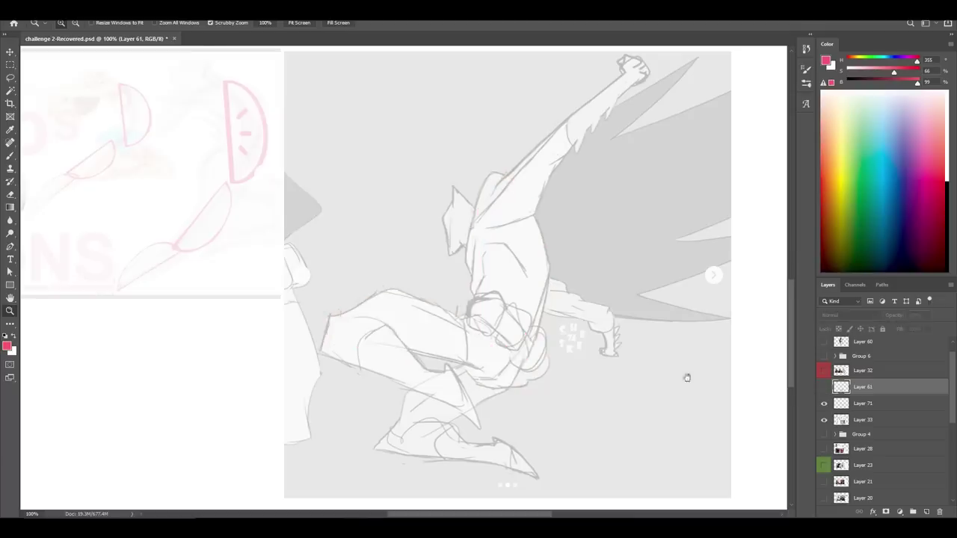
{"action": "left_click_drag", "start_coordinate": [687, 377], "coordinate": [696, 396]}
{"action": "left_click", "coordinate": [843, 407]}
{"action": "key", "text": "b"}
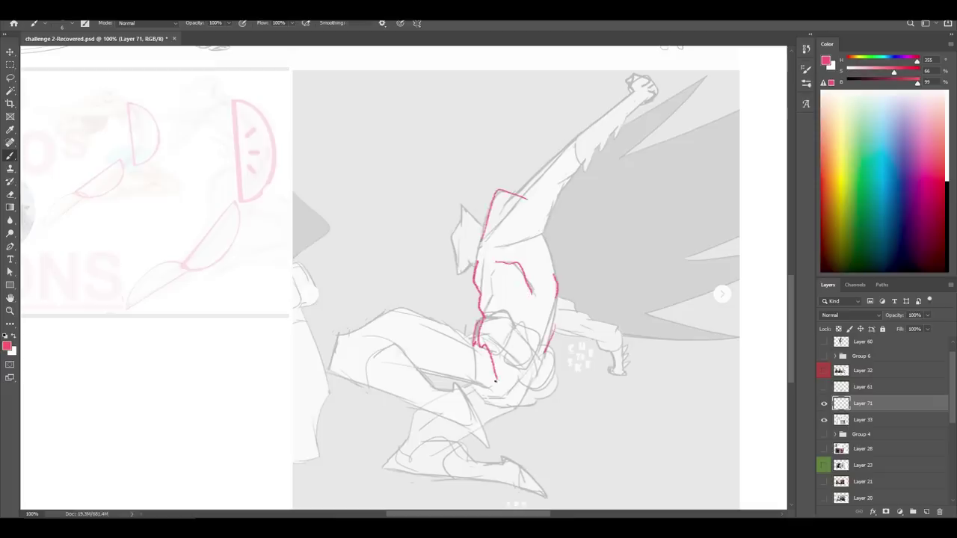
Step: Clear the contour strokes traced over the crouching figure from Layer 71 and deselect
{"action": "left_click", "coordinate": [843, 409], "text": "ctrl"}
{"action": "key", "text": "Delete"}
{"action": "key", "text": "ctrl+d"}
{"action": "mouse_move", "coordinate": [642, 224]}
{"action": "left_mouse_down"}
{"action": "mouse_move", "coordinate": [401, 400]}
{"action": "mouse_move", "coordinate": [343, 510]}
{"action": "left_mouse_up"}
{"action": "left_click", "coordinate": [843, 405], "text": "ctrl"}
{"action": "key", "text": "Delete"}
{"action": "key", "text": "ctrl+d"}
Step: Compare the crouching figure with the Layer 61 overlay, undoing the retraced torso outline and hiding the overlay
{"action": "left_click", "coordinate": [825, 388]}
{"action": "scroll", "coordinate": [403, 276], "scroll_direction": "down", "scroll_amount": 1}
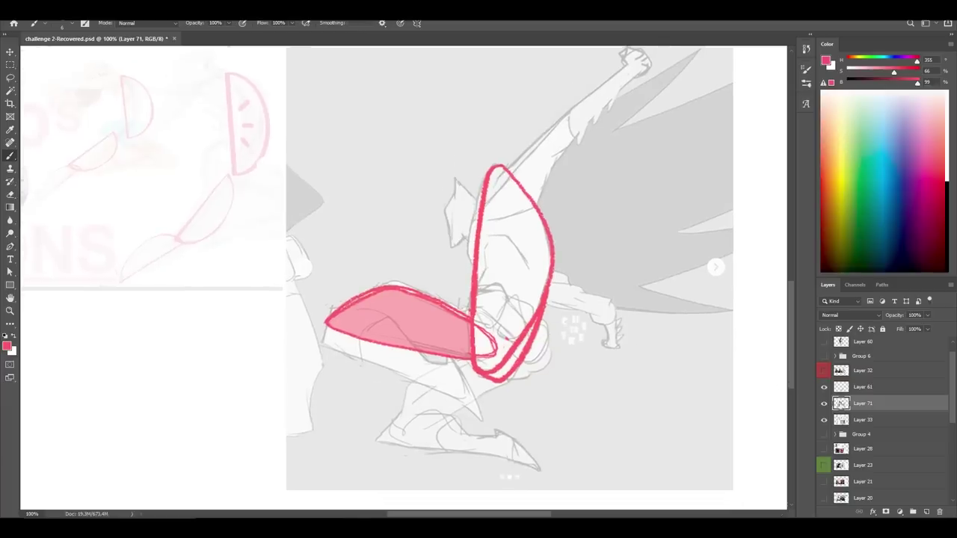
{"action": "scroll", "coordinate": [562, 423], "scroll_direction": "down", "scroll_amount": 1}
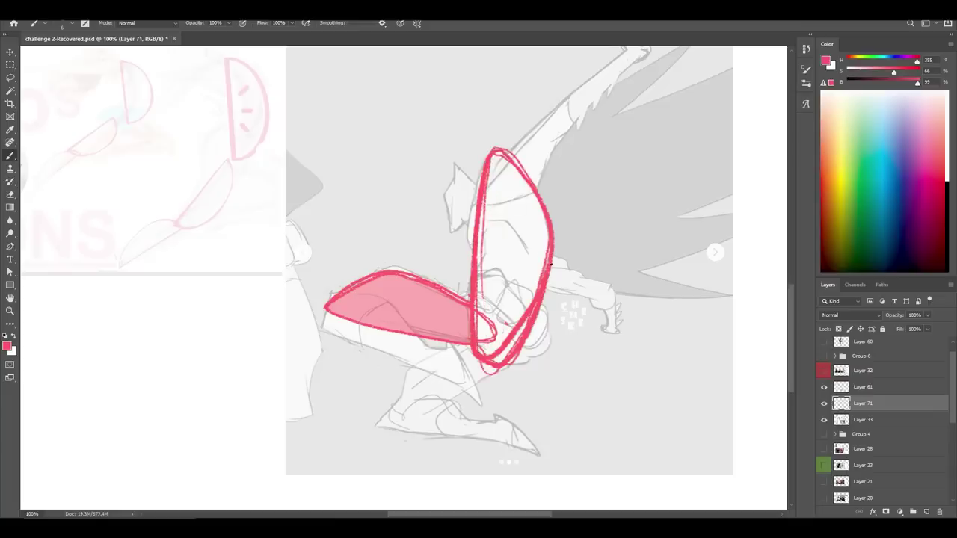
{"action": "key", "text": "ctrl+z"}
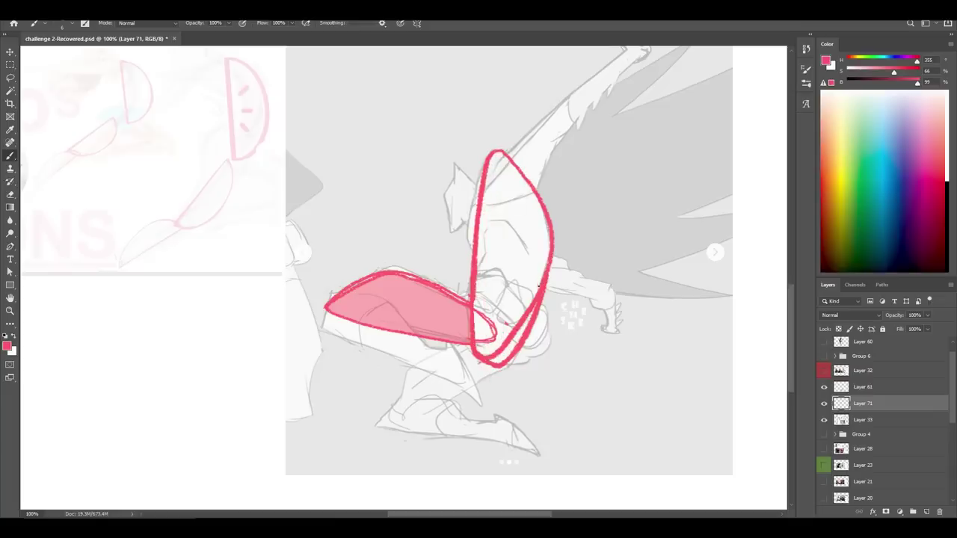
{"action": "left_click", "coordinate": [824, 388]}
{"action": "left_click", "coordinate": [824, 389]}
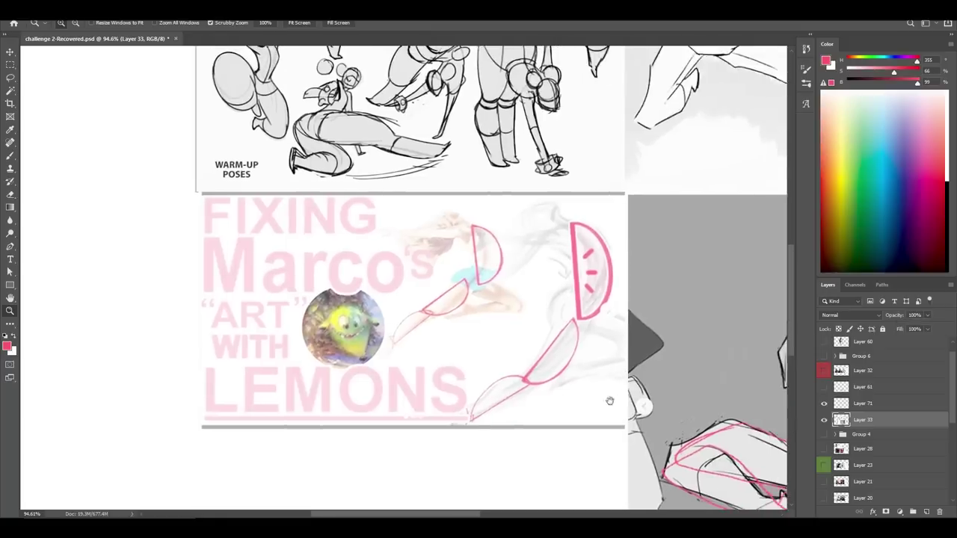
Step: Outline the lunging figure's torso as a wedge and undo the thigh outline on the caped figure
{"action": "left_click_drag", "start_coordinate": [610, 404], "coordinate": [594, 400]}
{"action": "left_click_drag", "start_coordinate": [663, 372], "coordinate": [637, 414]}
{"action": "left_click_drag", "start_coordinate": [625, 320], "coordinate": [621, 537]}
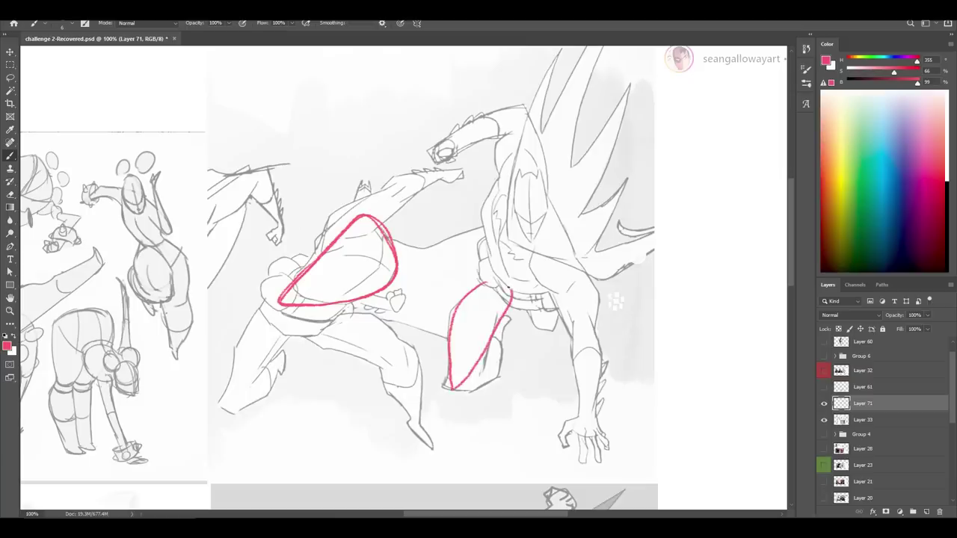
{"action": "key", "text": "ctrl+z"}
{"action": "left_click_drag", "start_coordinate": [531, 384], "coordinate": [614, 378]}
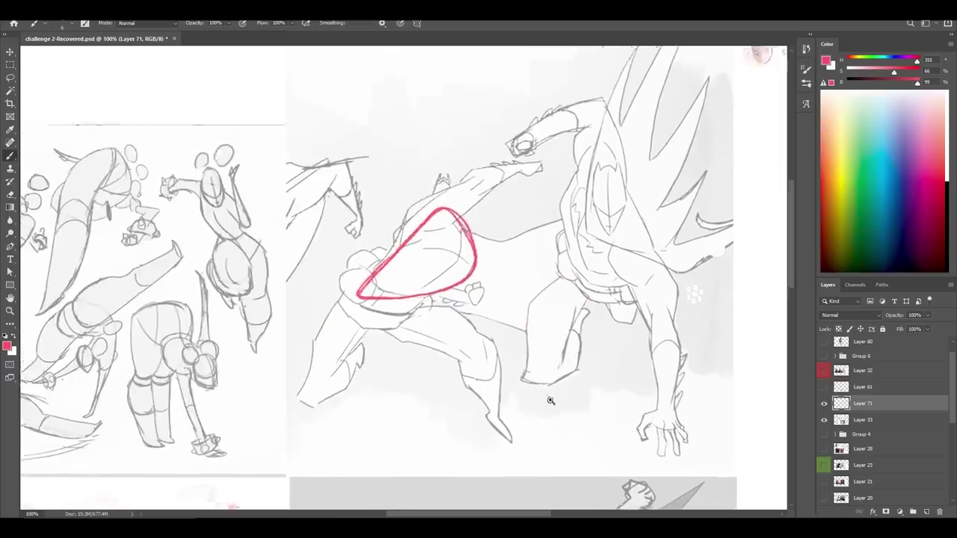
Step: Trace lemon-wedge shapes over the small figure in the lemon artwork, redo the hip wedge, and clear the strokes
{"action": "left_click_drag", "start_coordinate": [561, 395], "coordinate": [551, 408]}
{"action": "left_click_drag", "start_coordinate": [436, 310], "coordinate": [440, 324]}
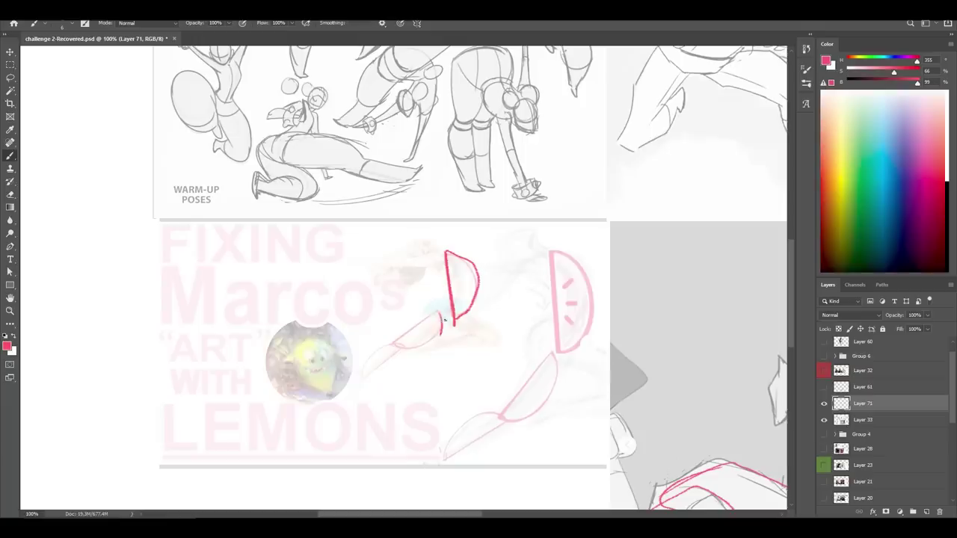
{"action": "key", "text": "ctrl+z"}
{"action": "key", "text": "ctrl+z"}
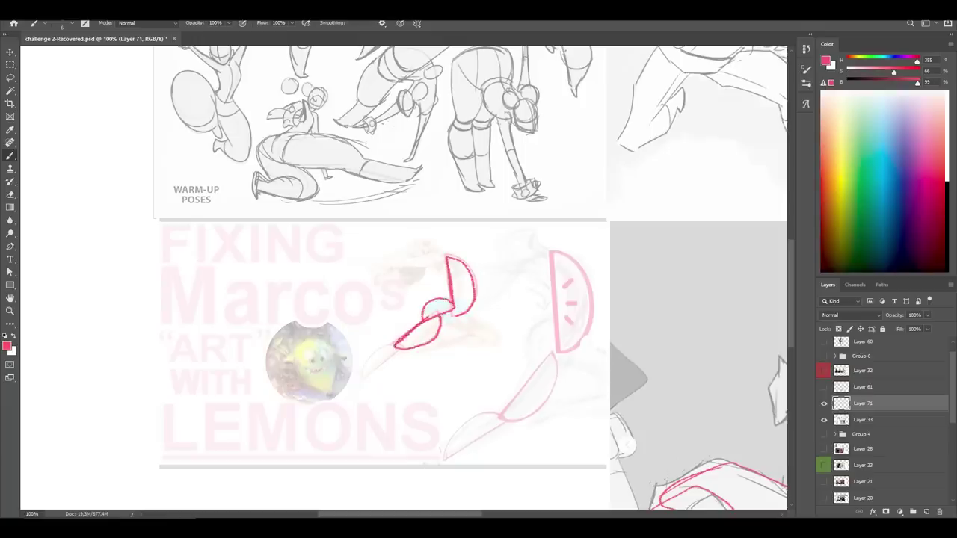
{"action": "key", "text": "Delete"}
Step: Examine the Chun Li warm-up poses beside the fighting-figure sketches
{"action": "mouse_move", "coordinate": [498, 227]}
{"action": "left_mouse_down"}
{"action": "mouse_move", "coordinate": [560, 381]}
{"action": "mouse_move", "coordinate": [540, 449]}
{"action": "left_mouse_up"}
{"action": "left_click_drag", "start_coordinate": [542, 370], "coordinate": [600, 365]}
{"action": "scroll", "coordinate": [600, 364], "scroll_direction": "right", "scroll_amount": 10}
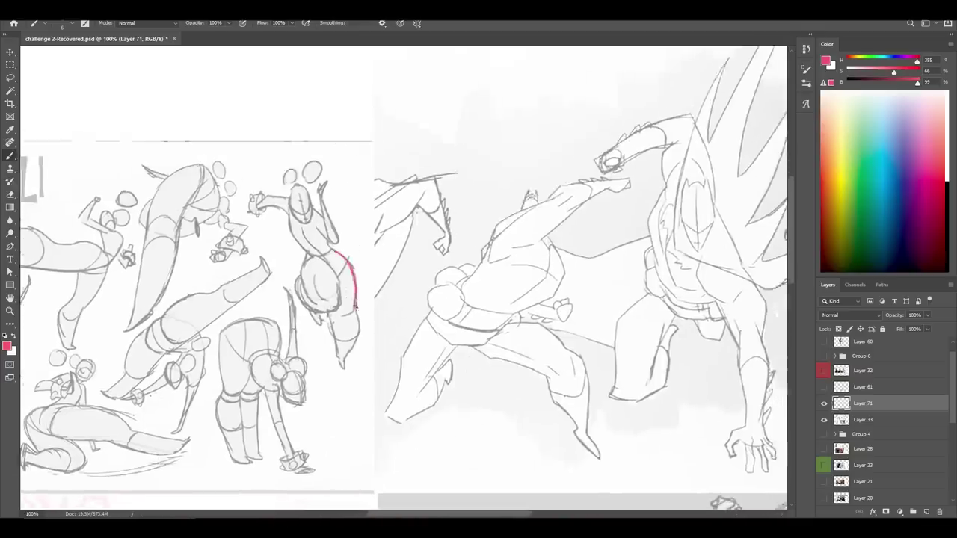
{"action": "scroll", "coordinate": [553, 295], "scroll_direction": "right", "scroll_amount": 3}
{"action": "scroll", "coordinate": [523, 314], "scroll_direction": "left", "scroll_amount": 10}
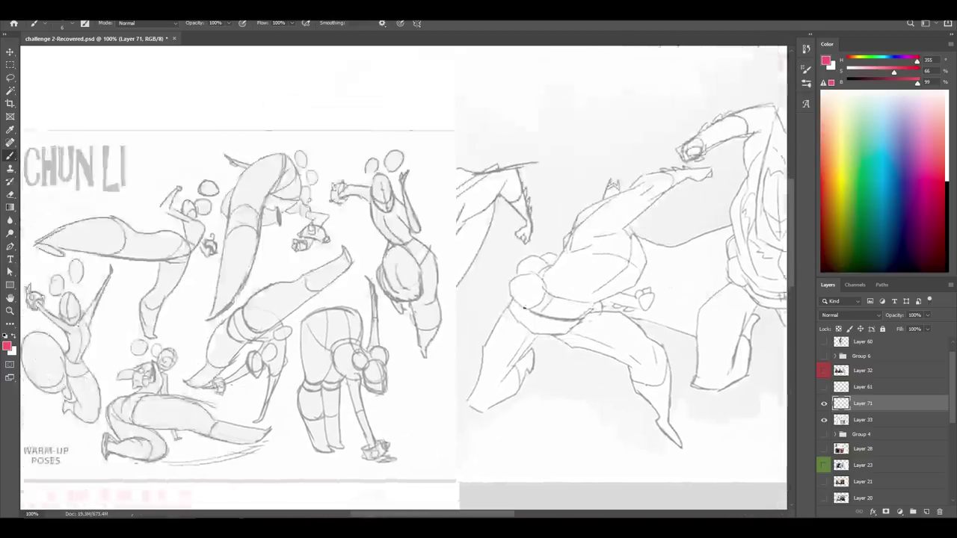
{"action": "scroll", "coordinate": [578, 329], "scroll_direction": "down", "scroll_amount": 3}
{"action": "scroll", "coordinate": [578, 329], "scroll_direction": "down", "scroll_amount": 2}
{"action": "scroll", "coordinate": [591, 314], "scroll_direction": "right", "scroll_amount": 10}
{"action": "scroll", "coordinate": [606, 306], "scroll_direction": "up", "scroll_amount": 4}
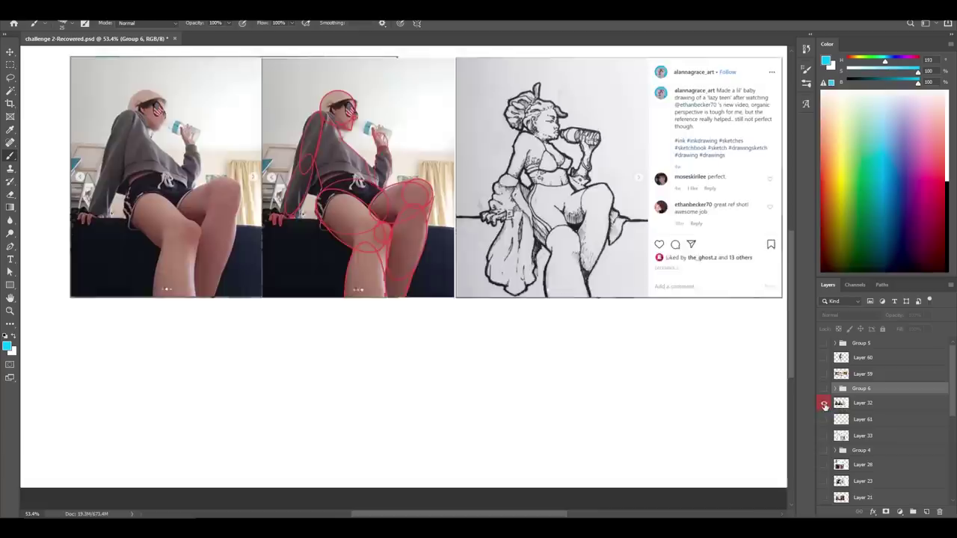
Step: Preview the challenge submissions by hiding Layer 32, briefly showing Layer 28, and showing Layer 23
{"action": "scroll", "coordinate": [666, 412], "scroll_direction": "up", "scroll_amount": 5}
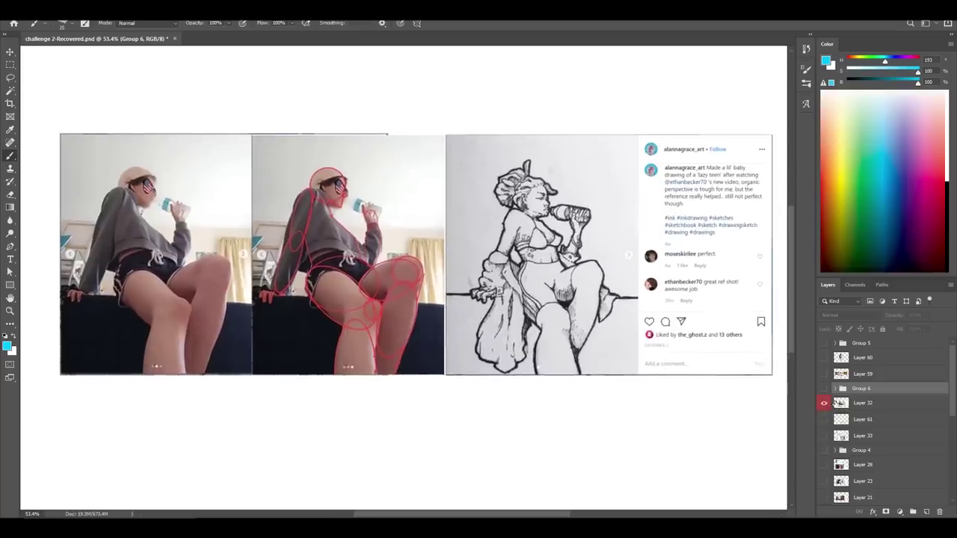
{"action": "left_click", "coordinate": [824, 403]}
{"action": "left_click", "coordinate": [824, 465]}
{"action": "left_click", "coordinate": [824, 465]}
{"action": "left_click", "coordinate": [824, 482]}
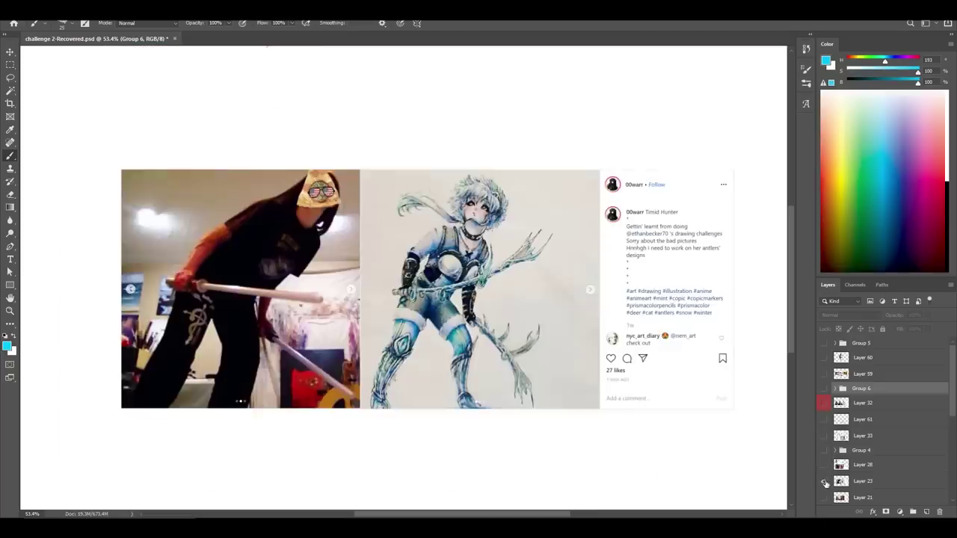
{"action": "left_click_drag", "start_coordinate": [728, 438], "coordinate": [724, 411]}
{"action": "left_click_drag", "start_coordinate": [716, 428], "coordinate": [677, 394]}
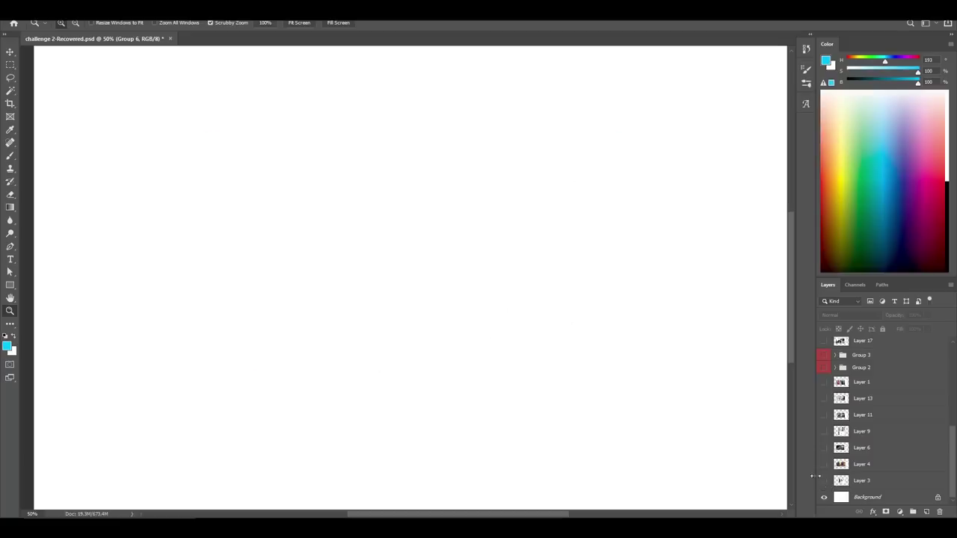
Step: Preview the submissions on Layer 4 and Layer 6, hide Layer 6, and switch to Layer 9
{"action": "left_click", "coordinate": [824, 464]}
{"action": "left_click", "coordinate": [825, 447]}
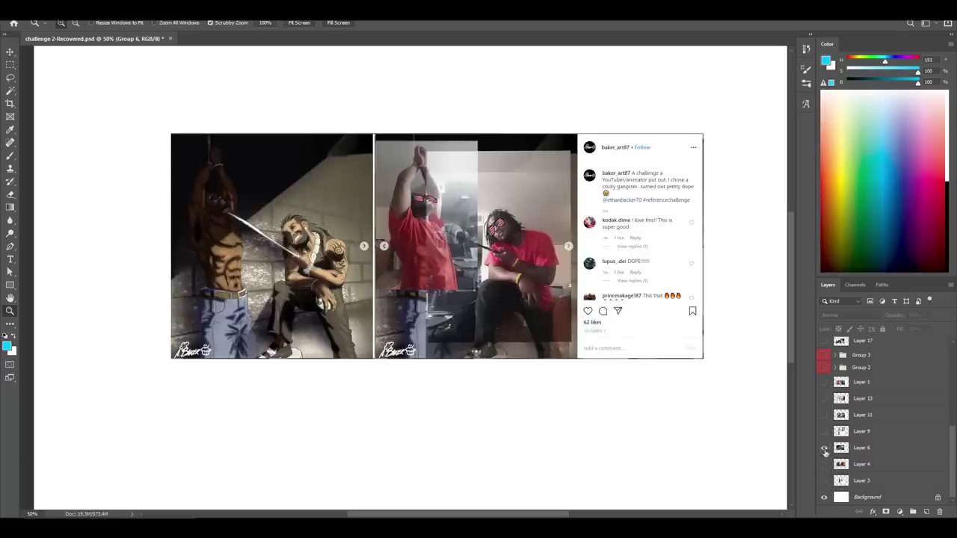
{"action": "left_click", "coordinate": [824, 447]}
{"action": "left_click", "coordinate": [824, 432]}
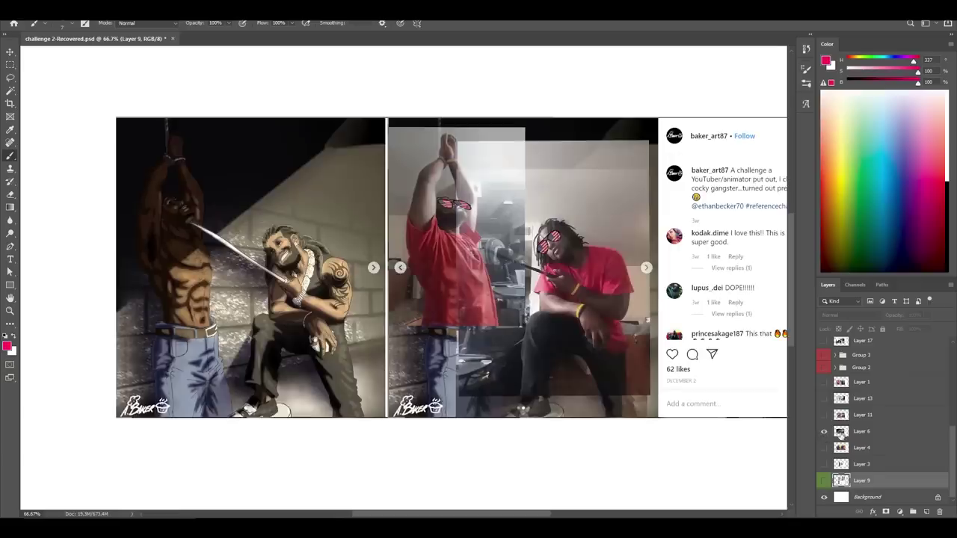
Step: Add a new layer above Layer 6 and mark the seated gangster's head in the illustration
{"action": "left_click", "coordinate": [840, 435]}
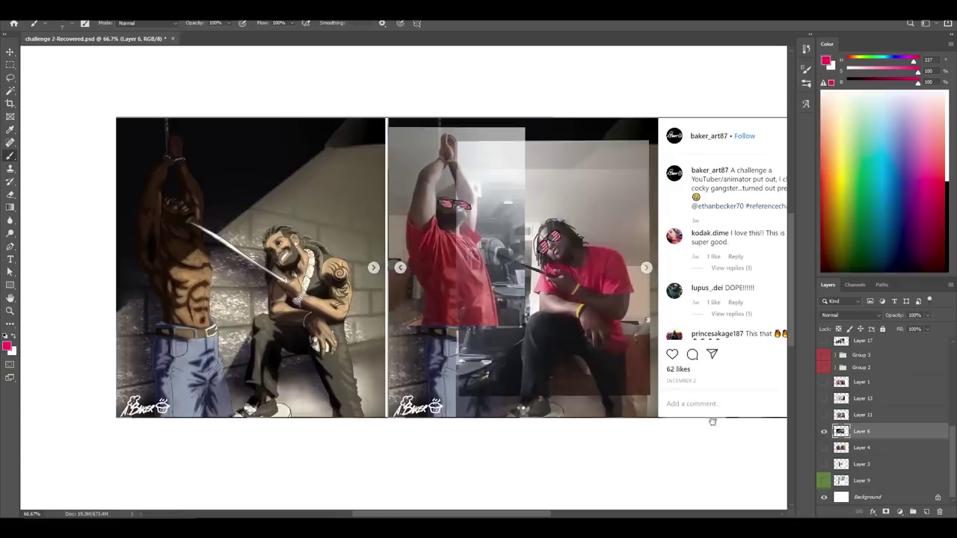
{"action": "left_click_drag", "start_coordinate": [713, 422], "coordinate": [711, 458]}
{"action": "left_click_drag", "start_coordinate": [626, 429], "coordinate": [625, 409]}
{"action": "left_click_drag", "start_coordinate": [624, 453], "coordinate": [594, 423]}
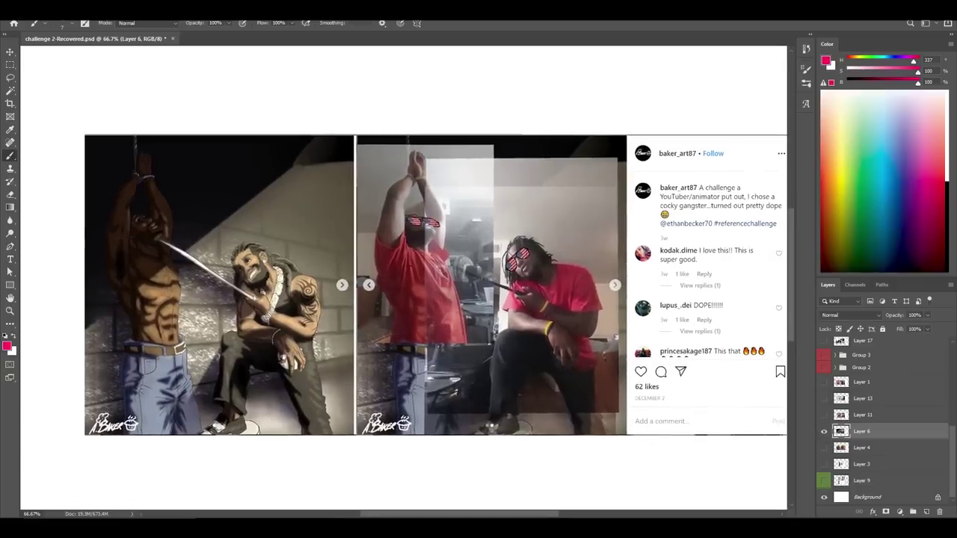
{"action": "left_click_drag", "start_coordinate": [581, 341], "coordinate": [600, 330]}
{"action": "key", "text": "ctrl+shift+alt+n"}
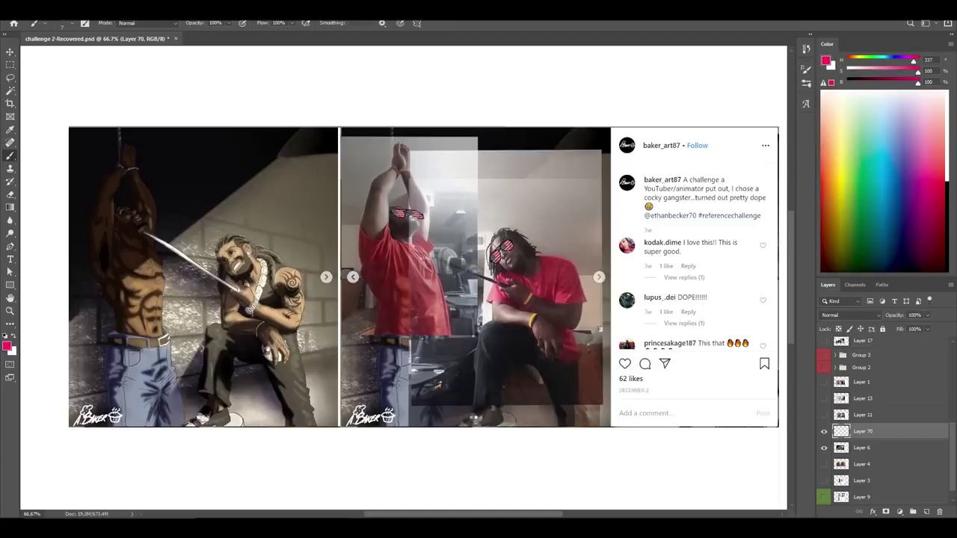
{"action": "left_click_drag", "start_coordinate": [219, 244], "coordinate": [236, 258]}
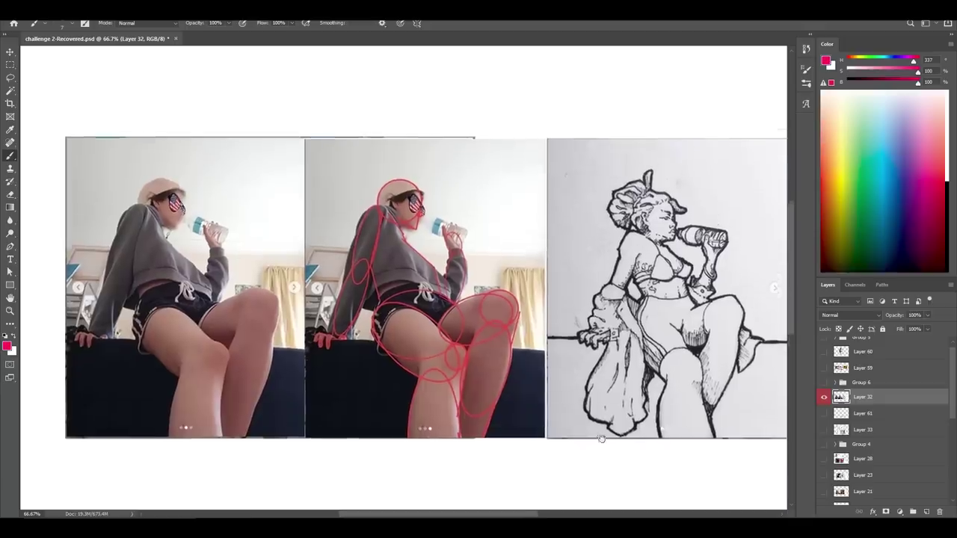
{"action": "left_click_drag", "start_coordinate": [602, 439], "coordinate": [566, 450]}
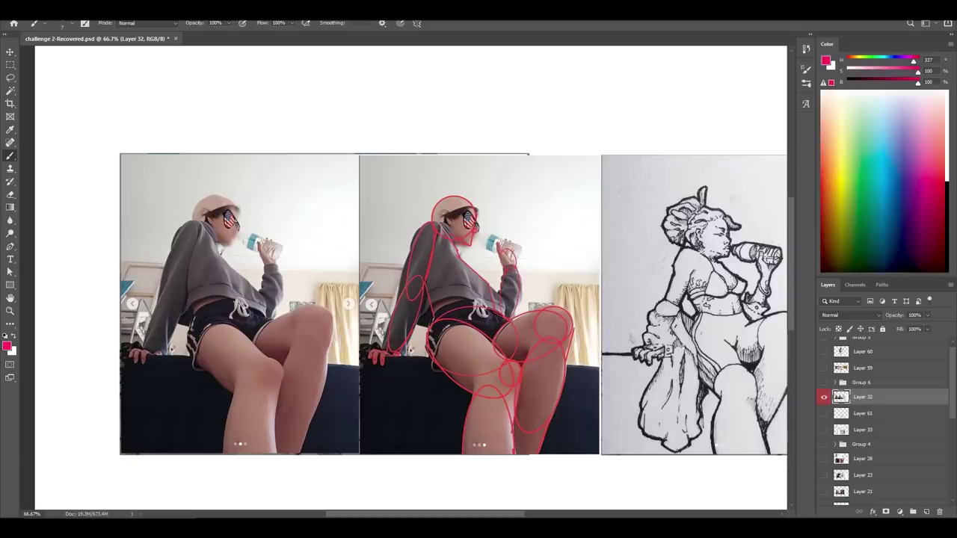
{"action": "left_click_drag", "start_coordinate": [609, 385], "coordinate": [640, 386]}
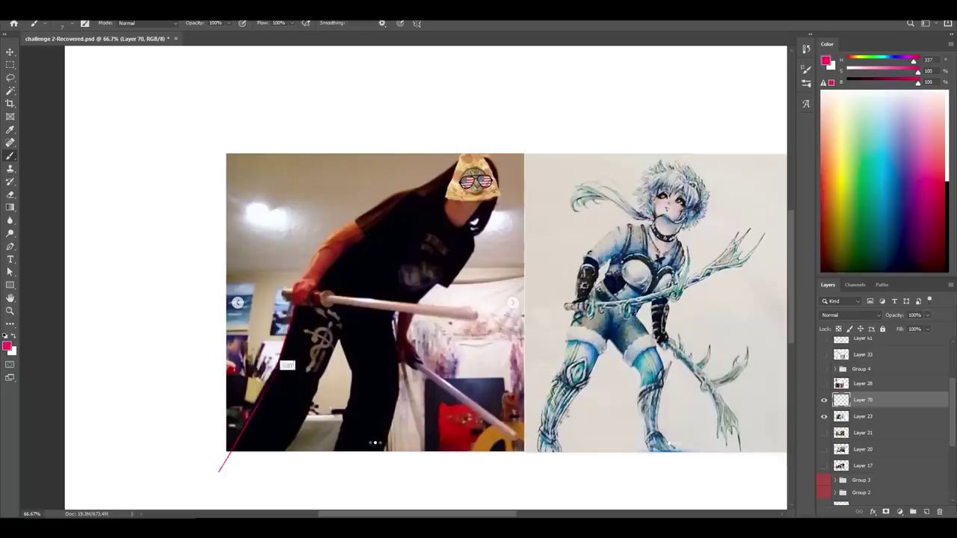
Step: Try tracing the leg edges and the overall body line over the sword-holding reference photo, undoing each stroke
{"action": "left_click_drag", "start_coordinate": [217, 480], "coordinate": [297, 305]}
{"action": "key", "text": "ctrl+z"}
{"action": "key", "text": "ctrl+z"}
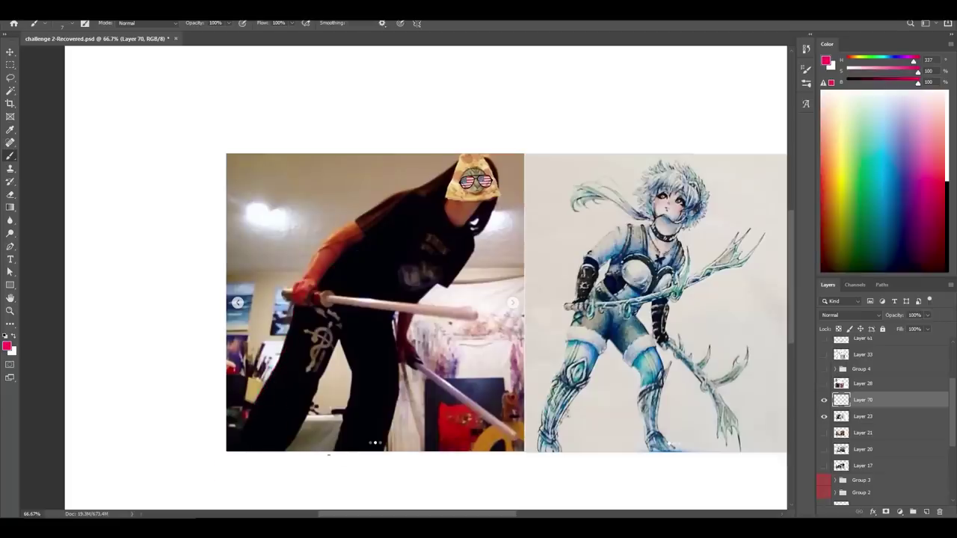
{"action": "left_click_drag", "start_coordinate": [286, 437], "coordinate": [331, 347]}
{"action": "key", "text": "ctrl+z"}
{"action": "mouse_move", "coordinate": [493, 180]}
{"action": "left_mouse_down"}
{"action": "mouse_move", "coordinate": [432, 285]}
{"action": "mouse_move", "coordinate": [358, 484]}
{"action": "left_mouse_up"}
{"action": "key", "text": "ctrl+z"}
Step: Trace the directions of both swords over the reference photo, redoing the lines, and lasso around the strokes
{"action": "left_click_drag", "start_coordinate": [319, 308], "coordinate": [516, 325]}
{"action": "mouse_move", "coordinate": [405, 365]}
{"action": "left_mouse_down"}
{"action": "mouse_move", "coordinate": [539, 450]}
{"action": "mouse_move", "coordinate": [457, 405]}
{"action": "left_mouse_up"}
{"action": "mouse_move", "coordinate": [284, 302]}
{"action": "left_mouse_down"}
{"action": "mouse_move", "coordinate": [535, 327]}
{"action": "mouse_move", "coordinate": [526, 325]}
{"action": "left_mouse_up"}
{"action": "key", "text": "ctrl+z"}
{"action": "left_click_drag", "start_coordinate": [383, 353], "coordinate": [545, 455]}
{"action": "key", "text": "l"}
{"action": "left_click_drag", "start_coordinate": [587, 291], "coordinate": [212, 378]}
{"action": "key", "text": "ctrl+d"}
{"action": "left_click_drag", "start_coordinate": [586, 261], "coordinate": [297, 419]}
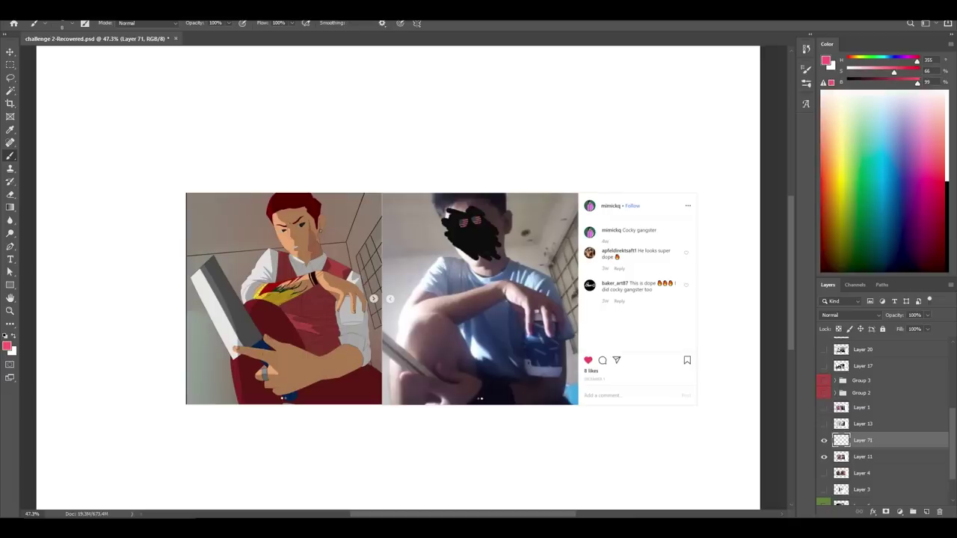
Step: Undo the last stroke on the Cocky gangster submission, and try a short new stroke before undoing it
{"action": "left_click_drag", "start_coordinate": [534, 417], "coordinate": [557, 432]}
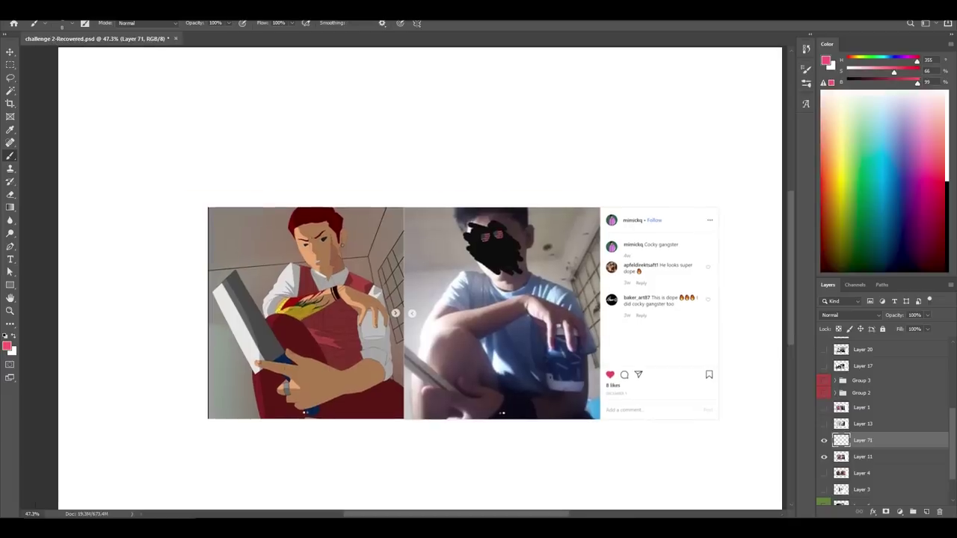
{"action": "key", "text": "ctrl+z"}
{"action": "left_click_drag", "start_coordinate": [658, 248], "coordinate": [675, 245]}
{"action": "key", "text": "ctrl+z"}
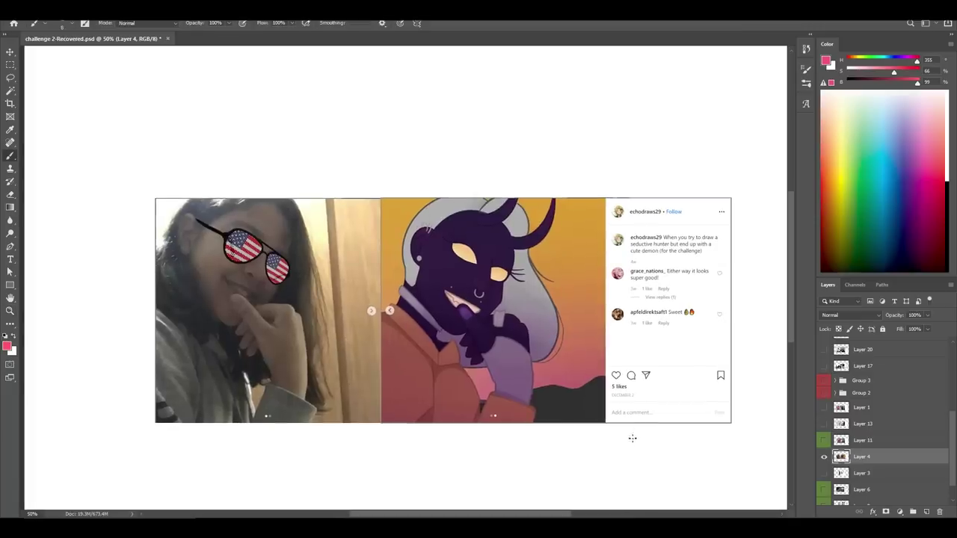
Step: Add a new layer above the demon artwork and trace the demon's jaw edge, redoing the stroke once
{"action": "key", "text": "ctrl+alt+shift+n"}
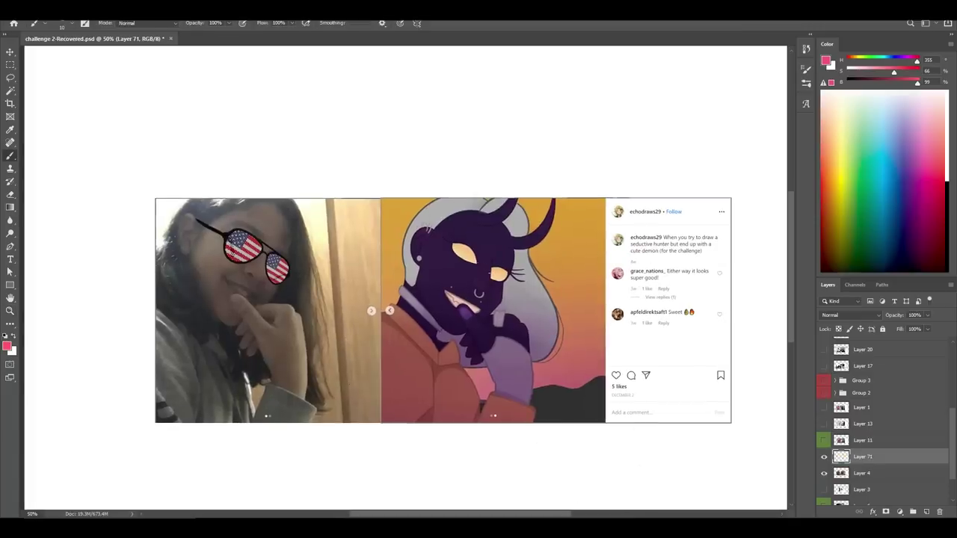
{"action": "left_click_drag", "start_coordinate": [421, 281], "coordinate": [431, 314]}
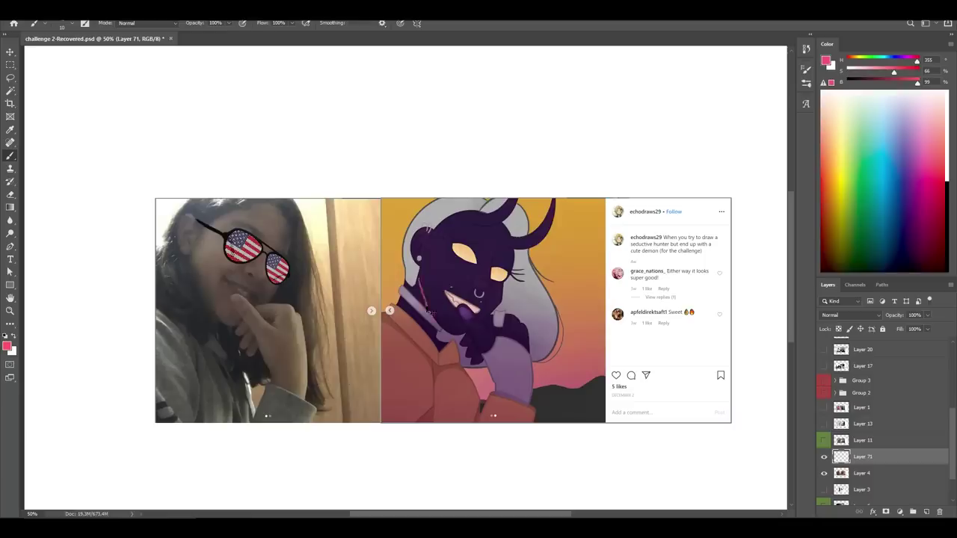
{"action": "key", "text": "ctrl+z"}
{"action": "left_click_drag", "start_coordinate": [418, 275], "coordinate": [441, 331]}
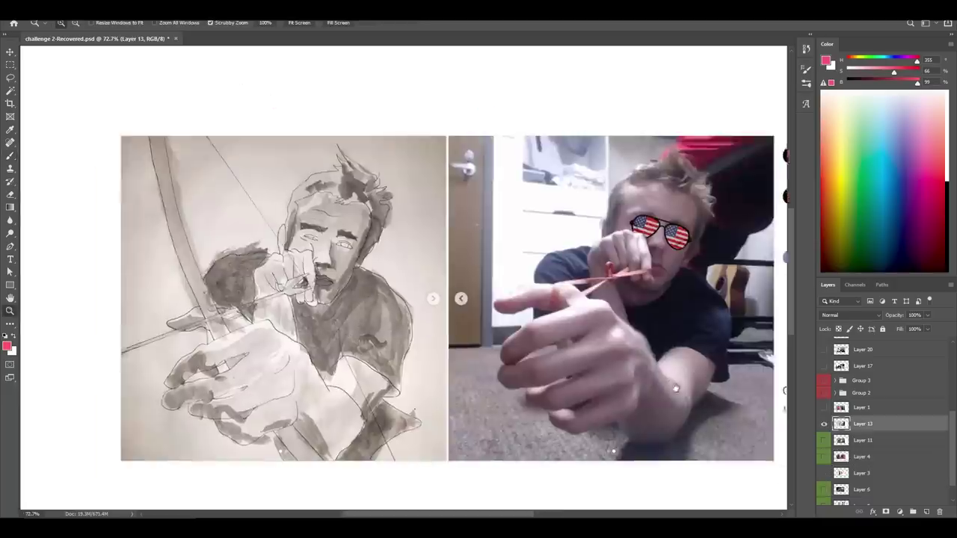
Step: Try outlining the extended arm over the Lazy Hunter reference photo and undo the strokes
{"action": "scroll", "coordinate": [618, 387], "scroll_direction": "up", "scroll_amount": 5}
{"action": "scroll", "coordinate": [618, 388], "scroll_direction": "down", "scroll_amount": 3}
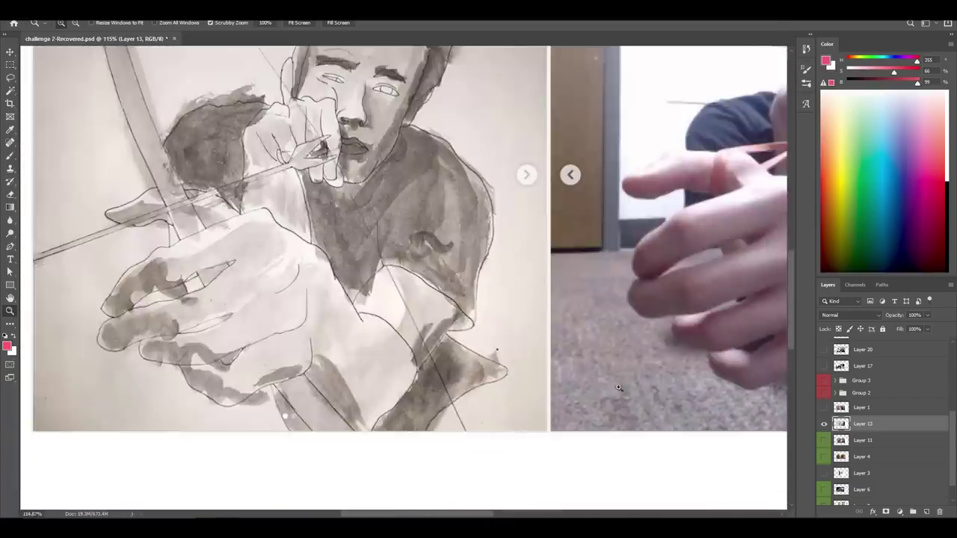
{"action": "left_click_drag", "start_coordinate": [618, 388], "coordinate": [572, 390]}
{"action": "left_click_drag", "start_coordinate": [652, 387], "coordinate": [594, 390]}
{"action": "left_click_drag", "start_coordinate": [777, 406], "coordinate": [566, 422]}
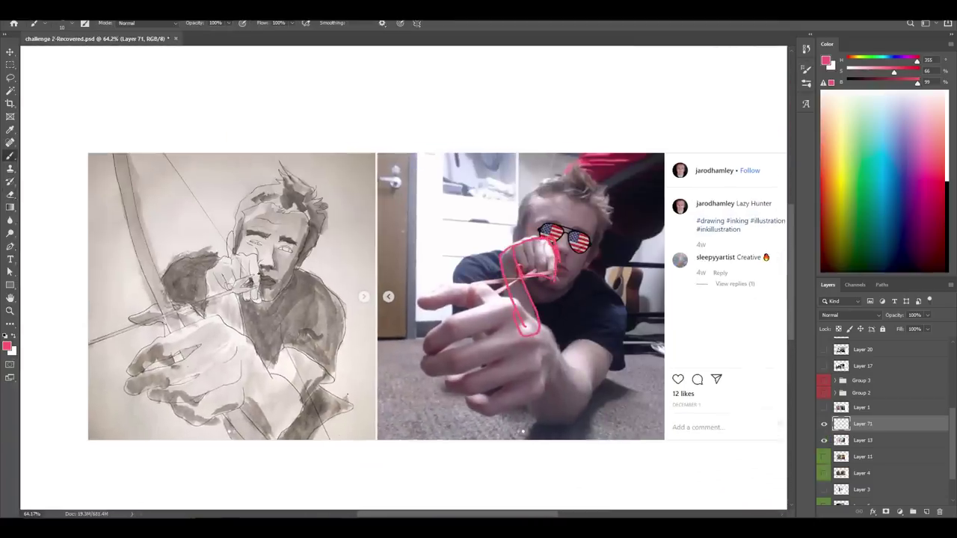
{"action": "key", "text": "ctrl+z"}
{"action": "key", "text": "ctrl+z"}
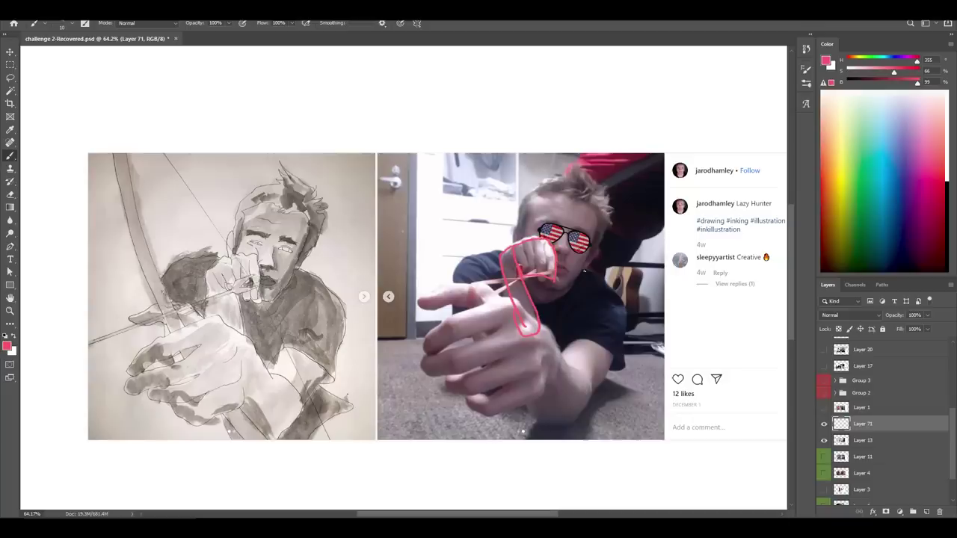
{"action": "left_click_drag", "start_coordinate": [585, 270], "coordinate": [554, 403]}
{"action": "key", "text": "ctrl+z"}
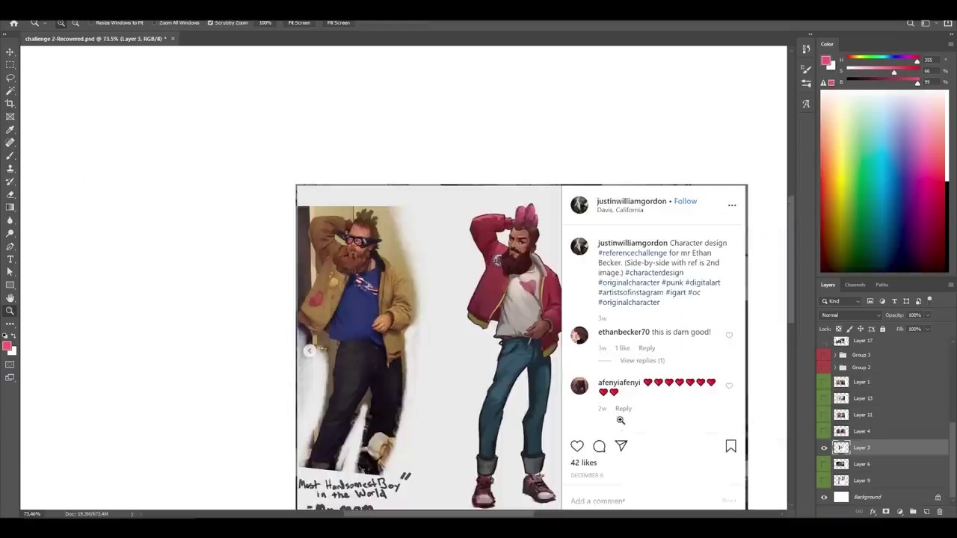
{"action": "mouse_move", "coordinate": [619, 419]}
{"action": "left_mouse_down"}
{"action": "mouse_move", "coordinate": [634, 427]}
{"action": "mouse_move", "coordinate": [650, 410]}
{"action": "mouse_move", "coordinate": [651, 418]}
{"action": "mouse_move", "coordinate": [613, 403]}
{"action": "left_mouse_up"}
{"action": "mouse_move", "coordinate": [642, 402]}
{"action": "left_mouse_down"}
{"action": "mouse_move", "coordinate": [637, 416]}
{"action": "mouse_move", "coordinate": [631, 404]}
{"action": "mouse_move", "coordinate": [645, 418]}
{"action": "left_mouse_up"}
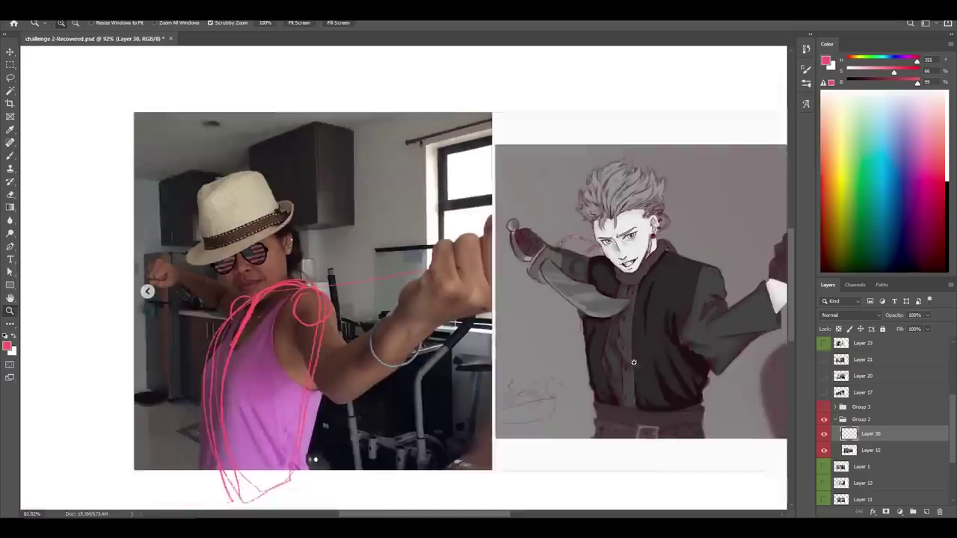
Step: Clear the old pink construction strokes from Layer 30 in Group 2 and deselect
{"action": "key", "text": "ctrl+0"}
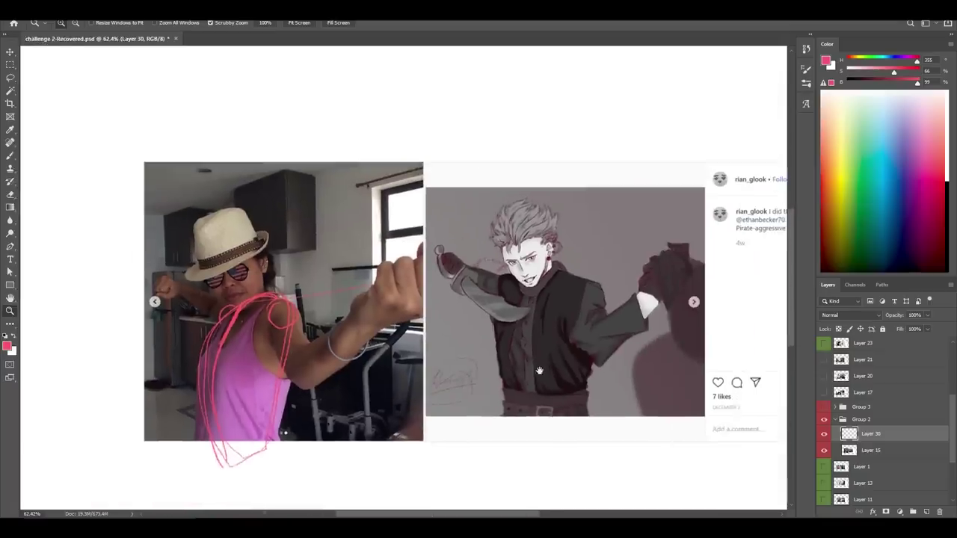
{"action": "left_click", "coordinate": [850, 438], "text": "ctrl"}
{"action": "key", "text": "Delete"}
{"action": "key", "text": "ctrl+d"}
{"action": "left_click_drag", "start_coordinate": [678, 391], "coordinate": [660, 380]}
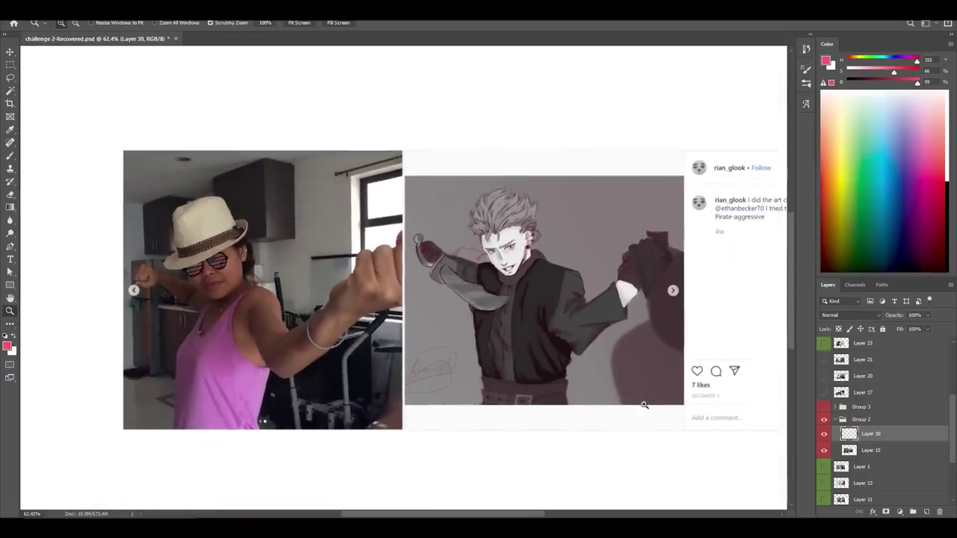
Step: Fade the pirate reference by lowering Layer 15's opacity, and make Layer 30 active for drawing
{"action": "key", "text": "b"}
{"action": "left_click", "coordinate": [852, 453]}
{"action": "left_click", "coordinate": [928, 315]}
{"action": "left_click_drag", "start_coordinate": [926, 327], "coordinate": [903, 327]}
{"action": "left_click", "coordinate": [851, 436]}
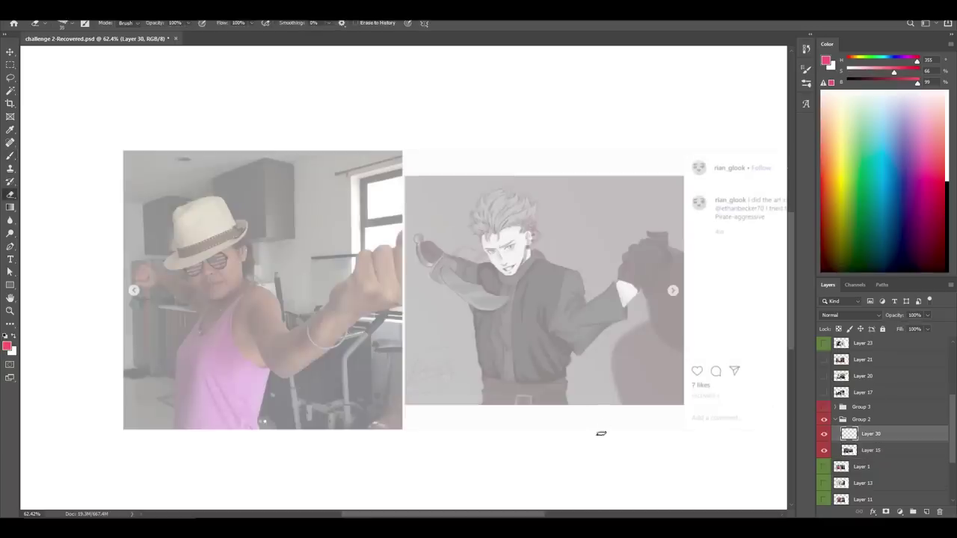
{"action": "key", "text": "ctrl+z"}
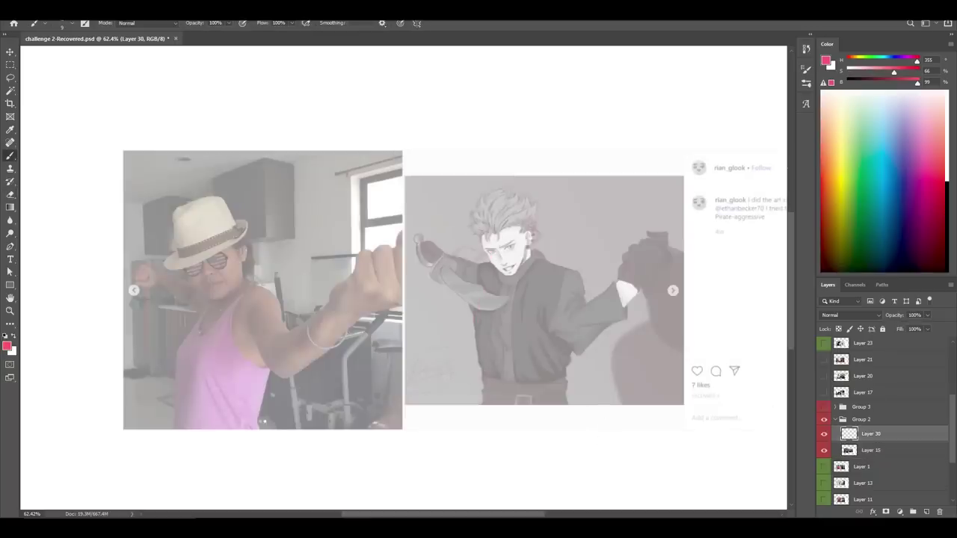
{"action": "key", "text": "ctrl+z"}
Step: Outline the photographed woman's torso as a wedge tapering below the photo, redoing the first attempt
{"action": "mouse_move", "coordinate": [247, 440]}
{"action": "left_mouse_down"}
{"action": "mouse_move", "coordinate": [262, 409]}
{"action": "mouse_move", "coordinate": [253, 459]}
{"action": "mouse_move", "coordinate": [223, 458]}
{"action": "mouse_move", "coordinate": [178, 422]}
{"action": "mouse_move", "coordinate": [164, 390]}
{"action": "left_mouse_up"}
{"action": "key", "text": "ctrl+z"}
{"action": "left_click_drag", "start_coordinate": [275, 303], "coordinate": [229, 469]}
{"action": "mouse_move", "coordinate": [270, 287]}
{"action": "left_mouse_down"}
{"action": "mouse_move", "coordinate": [193, 456]}
{"action": "mouse_move", "coordinate": [275, 299]}
{"action": "left_mouse_up"}
Step: Try long straight strokes beside the torso wedge, through the extended arm, and undo them
{"action": "left_click_drag", "start_coordinate": [361, 437], "coordinate": [394, 284]}
{"action": "key", "text": "ctrl+z"}
{"action": "left_click_drag", "start_coordinate": [302, 456], "coordinate": [318, 241]}
{"action": "key", "text": "ctrl+z"}
{"action": "key", "text": "ctrl+z"}
{"action": "key", "text": "ctrl+z"}
{"action": "key", "text": "ctrl+z"}
{"action": "key", "text": "ctrl+z"}
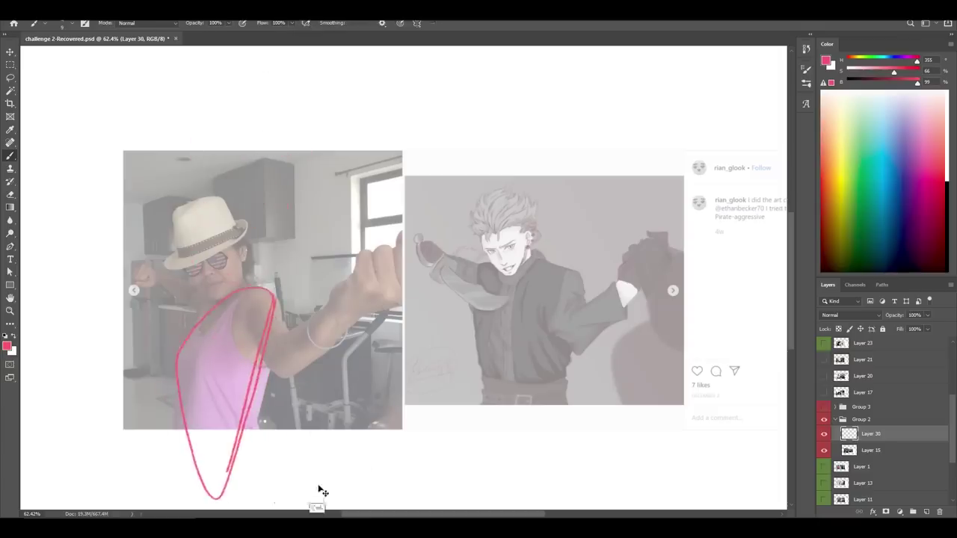
Step: Try straight lines at different angles along the outer edge of the torso wedge, undoing each attempt
{"action": "key", "text": "ctrl+z"}
{"action": "key", "text": "ctrl+z"}
{"action": "key", "text": "ctrl+z"}
{"action": "key", "text": "ctrl+z"}
{"action": "key", "text": "ctrl+z"}
{"action": "key", "text": "ctrl+z"}
{"action": "key", "text": "ctrl+z"}
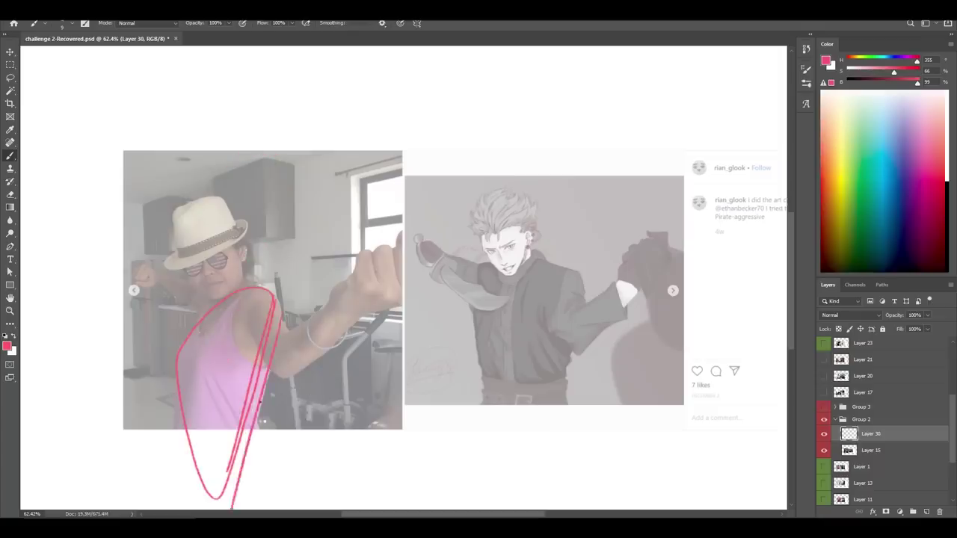
{"action": "left_click_drag", "start_coordinate": [275, 496], "coordinate": [328, 281]}
{"action": "key", "text": "ctrl+z"}
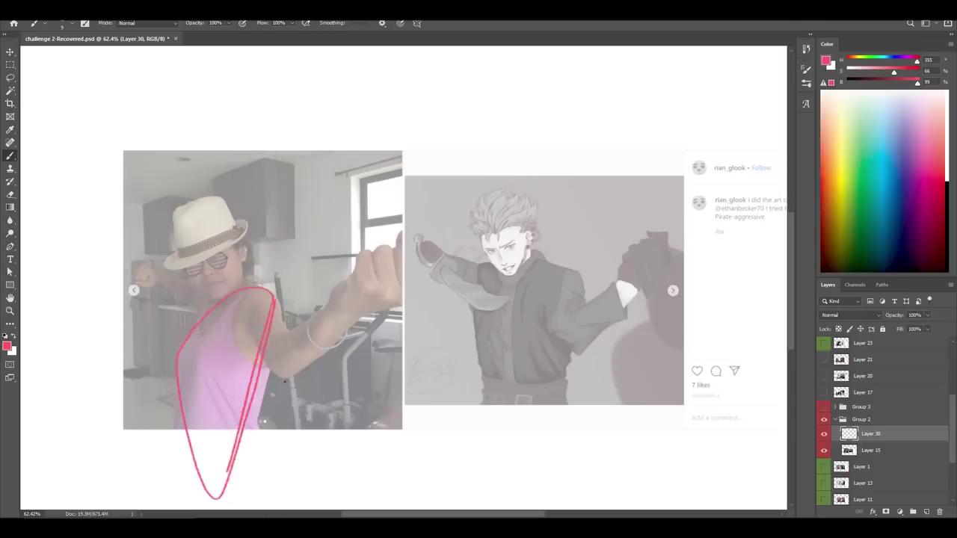
{"action": "left_click_drag", "start_coordinate": [250, 375], "coordinate": [261, 459]}
{"action": "key", "text": "ctrl+z"}
Step: Duplicate the torso wedge onto the pirate illustration, add shoulder strokes for comparison, and delete the copy
{"action": "left_click_drag", "start_coordinate": [271, 363], "coordinate": [562, 358]}
{"action": "left_click_drag", "start_coordinate": [485, 324], "coordinate": [547, 249]}
{"action": "left_click_drag", "start_coordinate": [191, 333], "coordinate": [225, 292]}
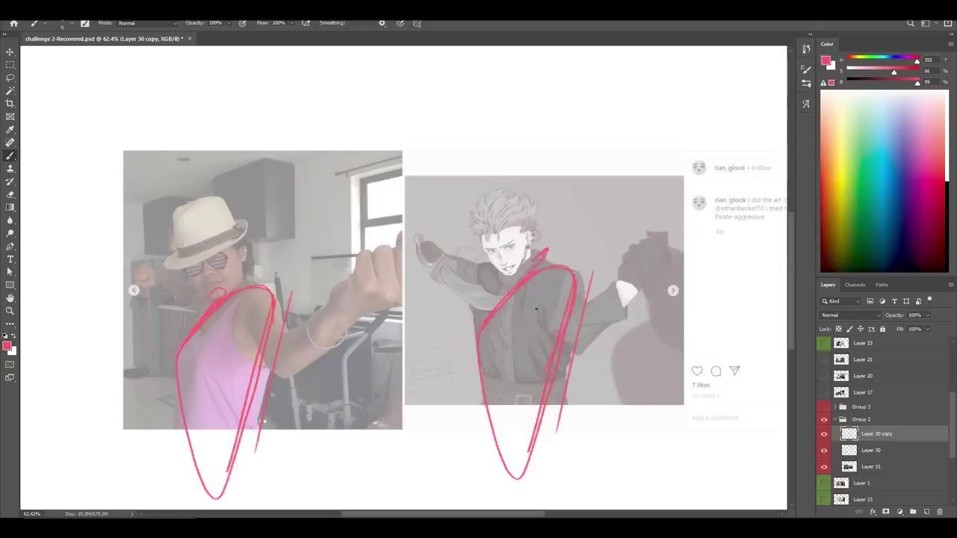
{"action": "left_click_drag", "start_coordinate": [563, 344], "coordinate": [559, 341]}
{"action": "key", "text": "Delete"}
Step: Select the woman's outline layer and remove the stray strokes at the neck of her torso wedge
{"action": "left_click", "coordinate": [259, 311], "text": "ctrl"}
{"action": "key", "text": "e"}
{"action": "key", "text": "l"}
{"action": "mouse_move", "coordinate": [221, 317]}
{"action": "left_mouse_down"}
{"action": "mouse_move", "coordinate": [245, 299]}
{"action": "mouse_move", "coordinate": [229, 316]}
{"action": "mouse_move", "coordinate": [246, 284]}
{"action": "left_mouse_up"}
{"action": "key", "text": "Delete"}
{"action": "key", "text": "ctrl+d"}
{"action": "key", "text": "b"}
{"action": "key", "text": "ctrl+z"}
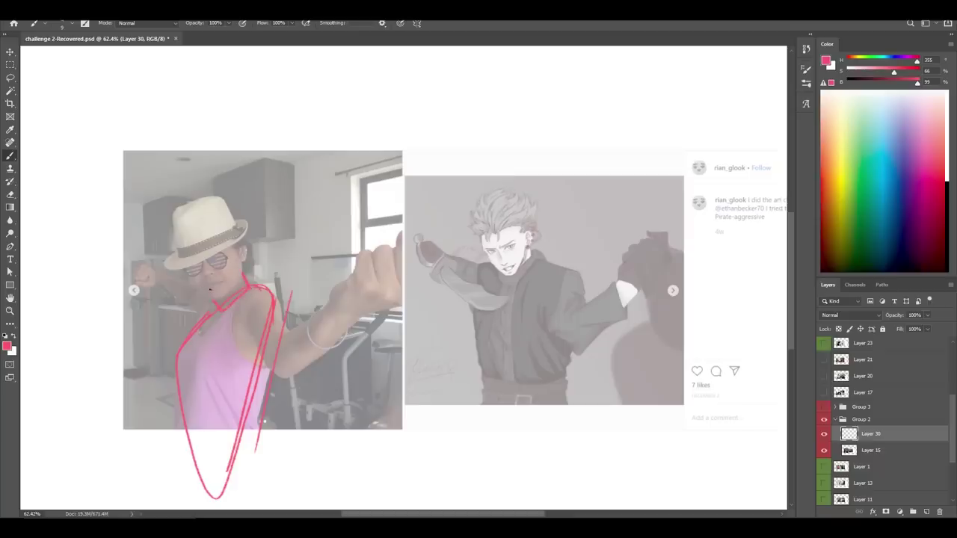
Step: Outline the woman's head as an oval, and trace the pirate's torso from collar to waist as a rounded shape
{"action": "mouse_move", "coordinate": [194, 241]}
{"action": "left_mouse_down"}
{"action": "mouse_move", "coordinate": [240, 271]}
{"action": "mouse_move", "coordinate": [207, 293]}
{"action": "mouse_move", "coordinate": [207, 221]}
{"action": "mouse_move", "coordinate": [191, 273]}
{"action": "left_mouse_up"}
{"action": "key", "text": "ctrl+z"}
{"action": "key", "text": "ctrl+z"}
{"action": "left_click_drag", "start_coordinate": [187, 264], "coordinate": [196, 276]}
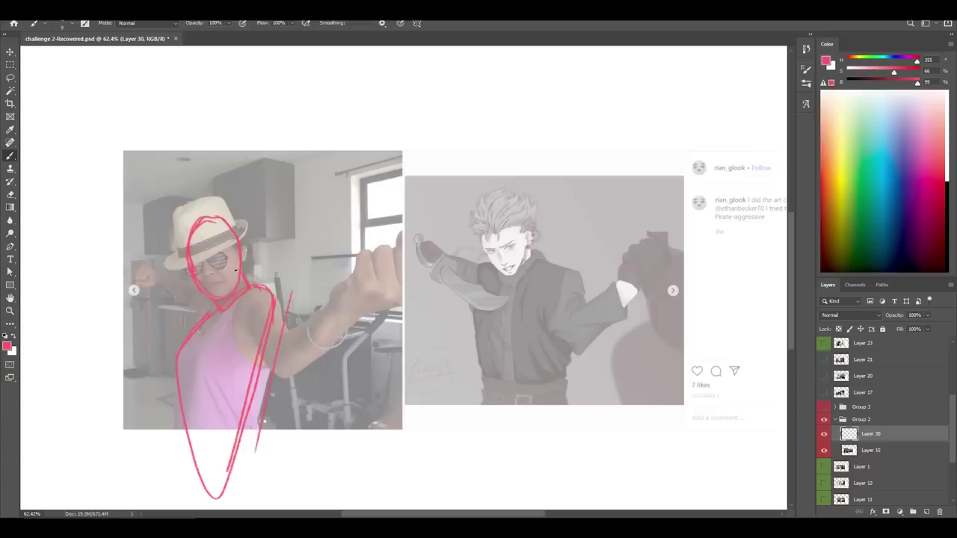
{"action": "left_click_drag", "start_coordinate": [497, 281], "coordinate": [486, 371]}
{"action": "mouse_move", "coordinate": [532, 256]}
{"action": "left_mouse_down"}
{"action": "mouse_move", "coordinate": [580, 309]}
{"action": "mouse_move", "coordinate": [545, 390]}
{"action": "mouse_move", "coordinate": [490, 407]}
{"action": "left_mouse_up"}
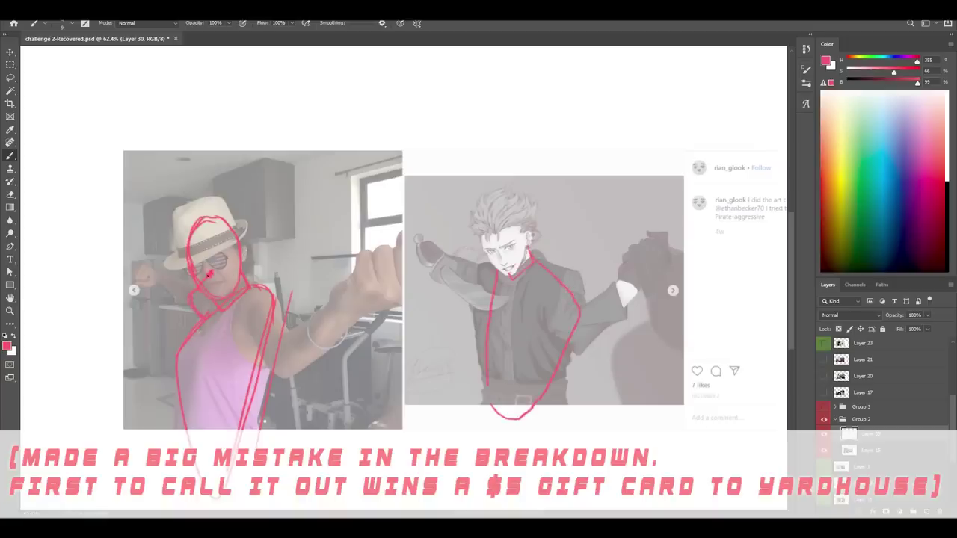
Step: Outline the pirate's far shoulder as a small loop and his head as an oval, and mark his brow and nose
{"action": "left_click_drag", "start_coordinate": [486, 259], "coordinate": [476, 281]}
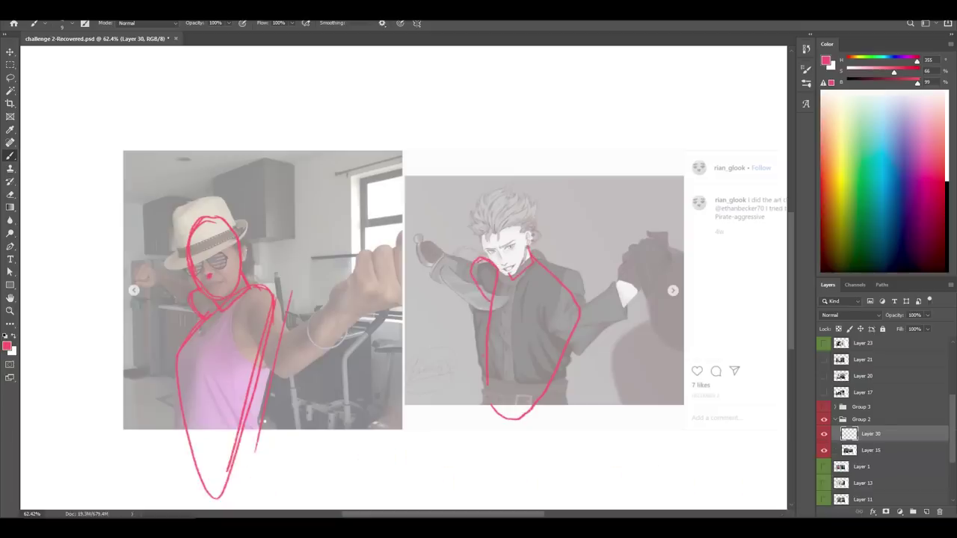
{"action": "left_click_drag", "start_coordinate": [484, 258], "coordinate": [528, 254]}
{"action": "left_click_drag", "start_coordinate": [496, 243], "coordinate": [508, 240]}
{"action": "left_click", "coordinate": [504, 255]}
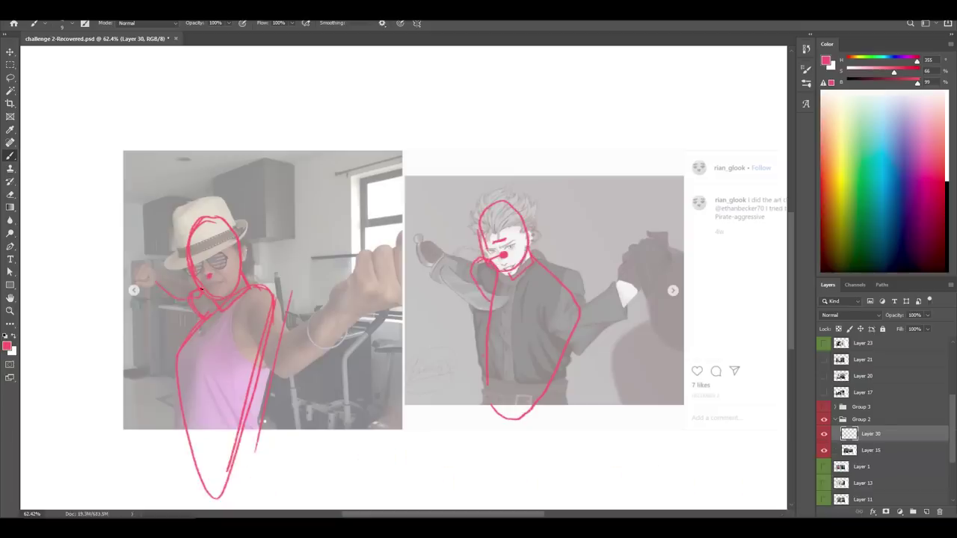
Step: Draw straight guide lines from the woman's far fist across her nose, and from the pirate's far hand to his nose
{"action": "left_click", "coordinate": [152, 275], "text": "shift"}
{"action": "left_click", "coordinate": [233, 272], "text": "shift"}
{"action": "left_click", "coordinate": [154, 274], "text": "shift"}
{"action": "left_click", "coordinate": [231, 272], "text": "shift"}
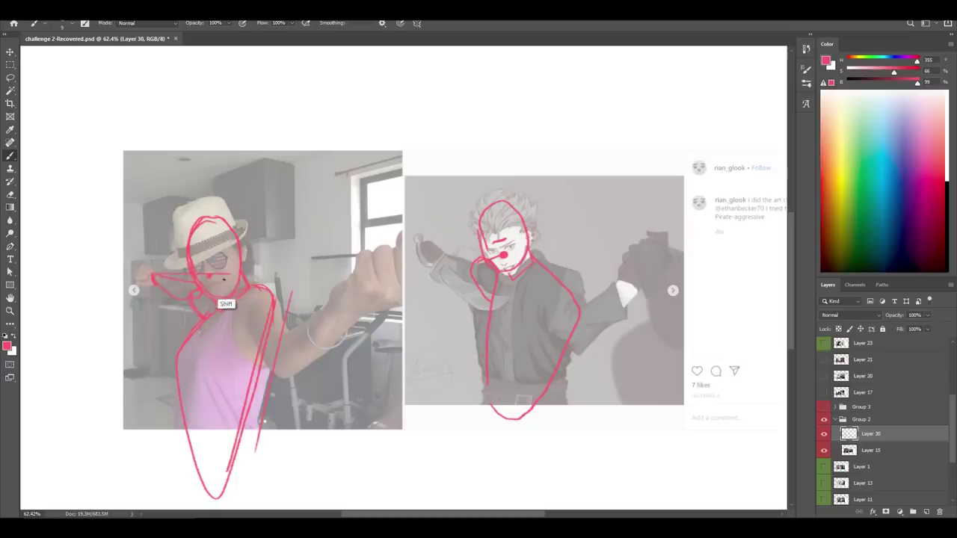
{"action": "left_click", "coordinate": [92, 274], "text": "shift"}
{"action": "left_click", "coordinate": [82, 273], "text": "shift"}
{"action": "left_click", "coordinate": [418, 252], "text": "shift"}
Step: Outline the pirate's far hand as an oval, and the woman's foreground fist as a blocky shape
{"action": "mouse_move", "coordinate": [446, 258]}
{"action": "left_mouse_down"}
{"action": "mouse_move", "coordinate": [419, 261]}
{"action": "mouse_move", "coordinate": [448, 261]}
{"action": "left_mouse_up"}
{"action": "key", "text": "ctrl+z"}
{"action": "left_click_drag", "start_coordinate": [511, 463], "coordinate": [525, 314]}
{"action": "key", "text": "ctrl+z"}
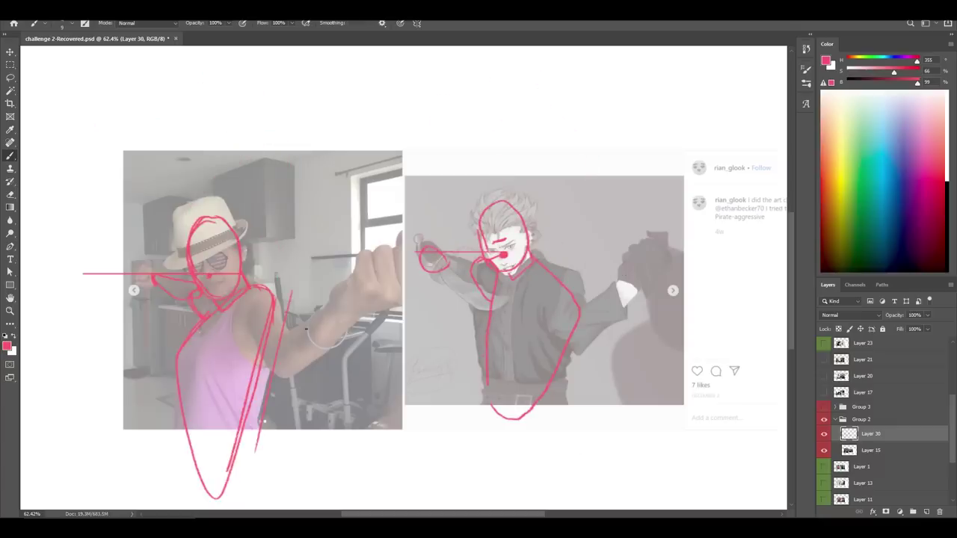
{"action": "left_click_drag", "start_coordinate": [387, 308], "coordinate": [410, 235]}
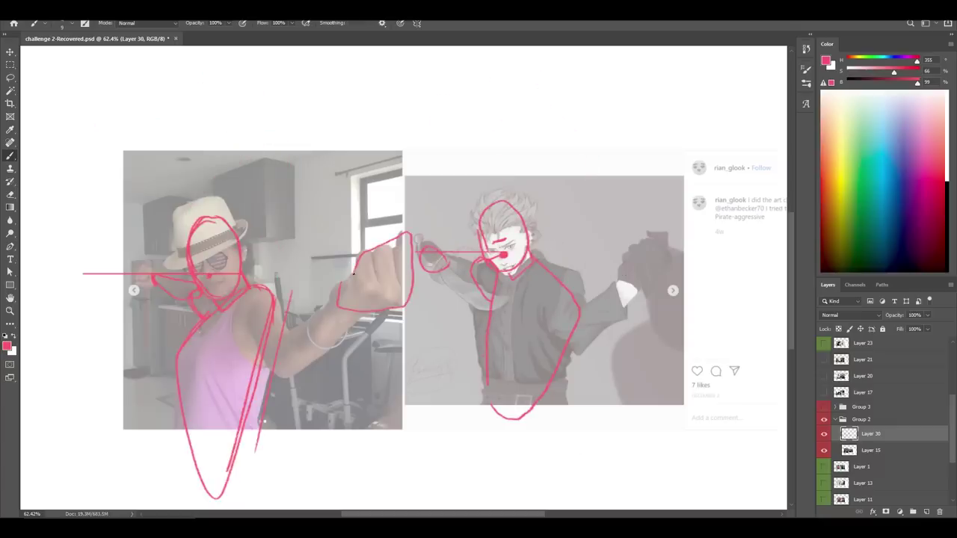
{"action": "left_click_drag", "start_coordinate": [340, 306], "coordinate": [408, 240]}
Step: Move the outline of the woman's foreground fist onto her head to compare sizes, and undo the move
{"action": "key", "text": "l"}
{"action": "left_click_drag", "start_coordinate": [329, 346], "coordinate": [463, 324]}
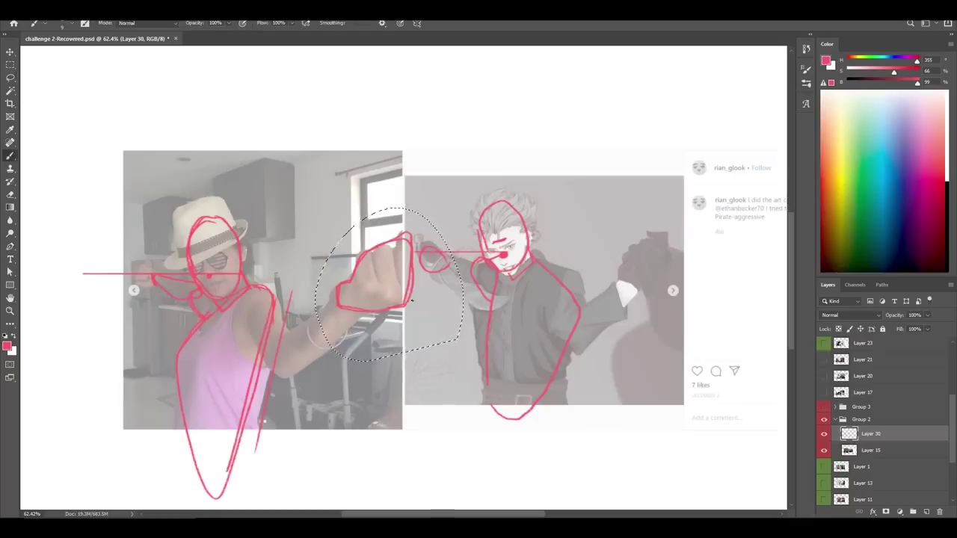
{"action": "key", "text": "ctrl+t"}
{"action": "left_click_drag", "start_coordinate": [399, 317], "coordinate": [236, 316]}
{"action": "key", "text": "Return"}
{"action": "key", "text": "b"}
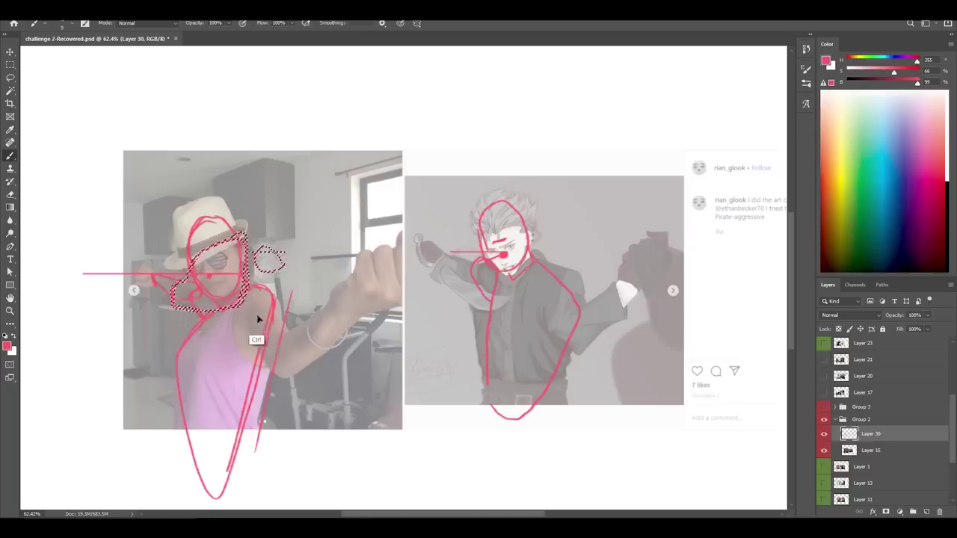
{"action": "key", "text": "ctrl+z"}
{"action": "key", "text": "ctrl+z"}
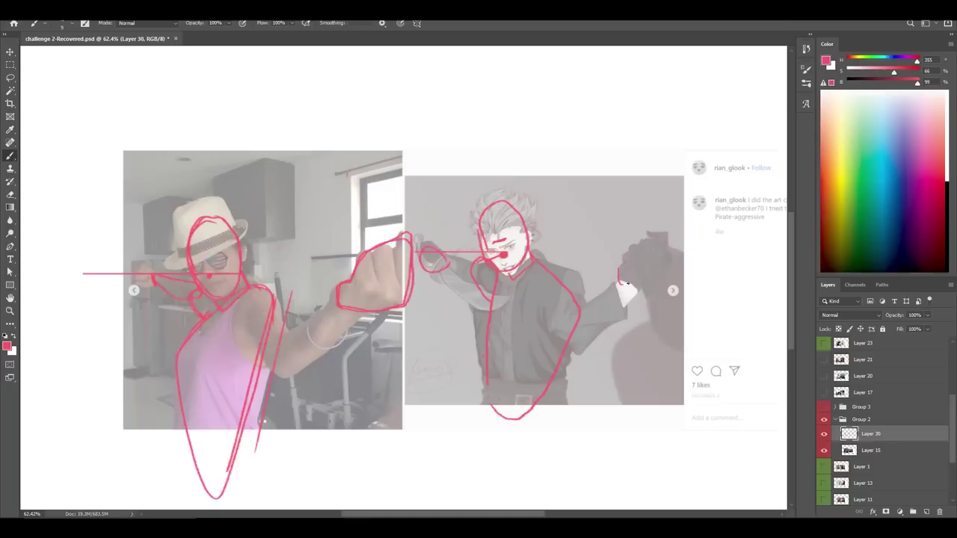
Step: Lasso the outline of the pirate's outstretched hand and move it beside his head to compare their sizes
{"action": "key", "text": "l"}
{"action": "left_click_drag", "start_coordinate": [651, 218], "coordinate": [701, 274]}
{"action": "left_click_drag", "start_coordinate": [663, 273], "coordinate": [539, 283]}
{"action": "key", "text": "Return"}
{"action": "left_click_drag", "start_coordinate": [582, 325], "coordinate": [589, 324]}
{"action": "key", "text": "ctrl+d"}
{"action": "key", "text": "b"}
{"action": "left_click_drag", "start_coordinate": [629, 360], "coordinate": [598, 347]}
Step: Clear every stroke from the outline layer over the woman's photo and the pirate illustration
{"action": "key", "text": "ctrl+a"}
{"action": "key", "text": "Delete"}
{"action": "key", "text": "ctrl+d"}
{"action": "left_click_drag", "start_coordinate": [658, 408], "coordinate": [600, 414]}
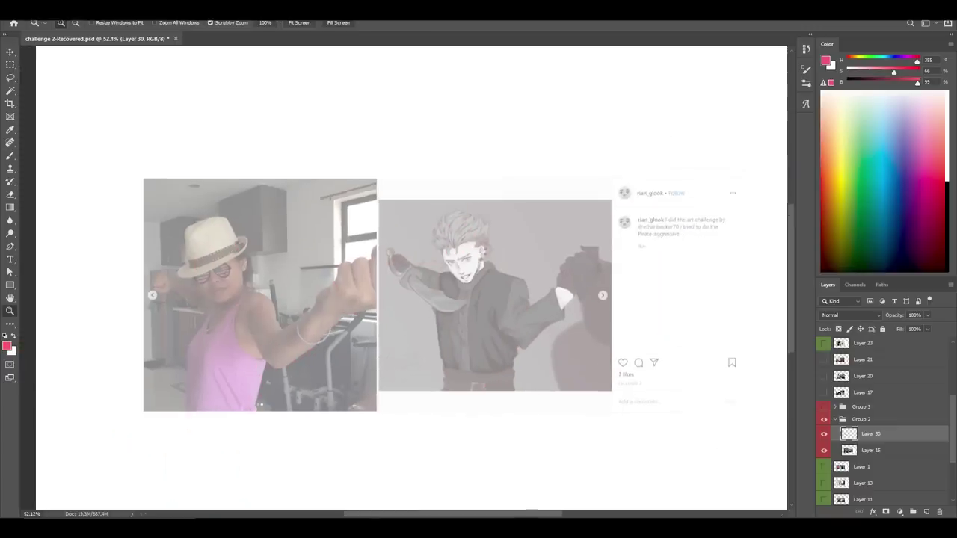
Step: Show Group 3 instead of Group 2, hide its Layer 31 sketch, and add an empty drawing layer above the reference images
{"action": "left_click", "coordinate": [853, 452]}
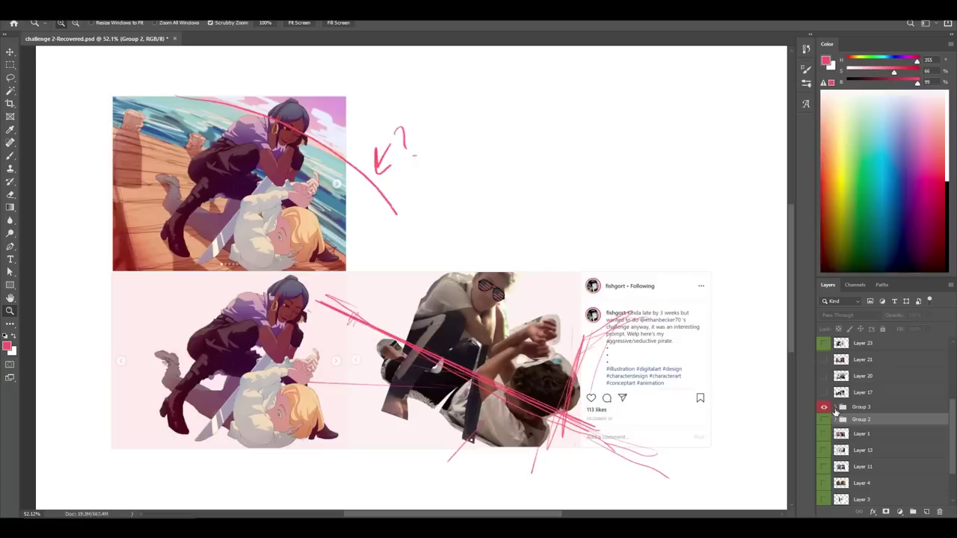
{"action": "left_click", "coordinate": [835, 408]}
{"action": "left_click", "coordinate": [851, 418]}
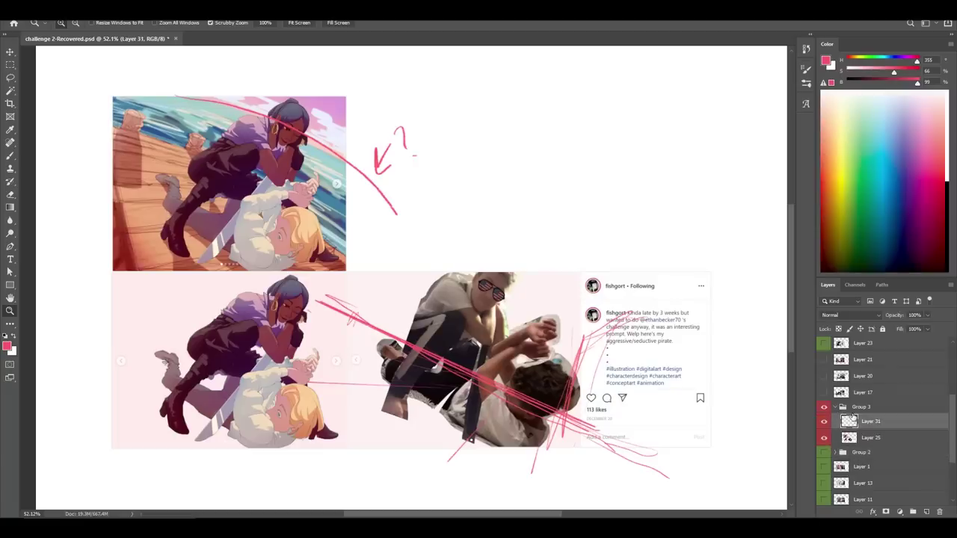
{"action": "left_click_drag", "start_coordinate": [624, 407], "coordinate": [632, 391]}
{"action": "left_click", "coordinate": [824, 422]}
{"action": "scroll", "coordinate": [635, 272], "scroll_direction": "up", "scroll_amount": 2}
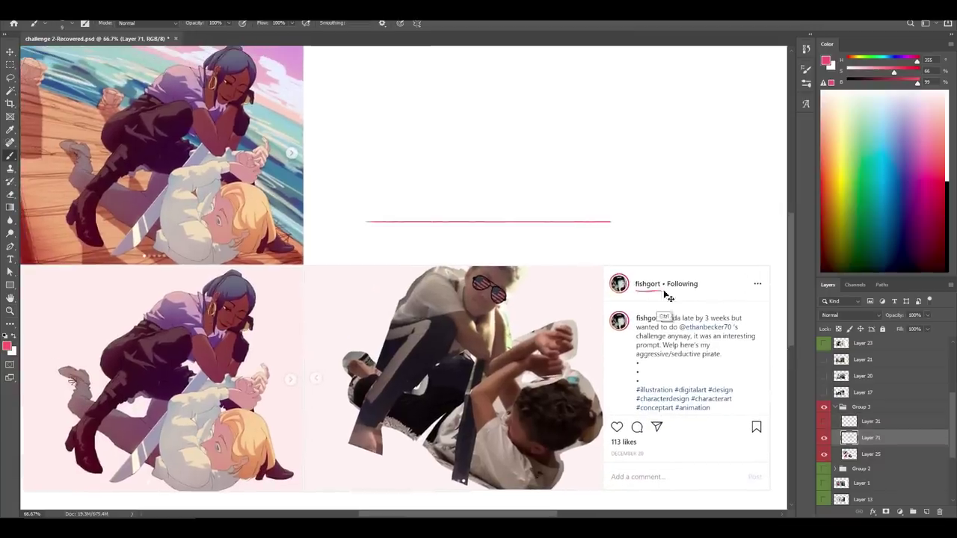
Step: Try underlining the artist's name in the post and marking the photo, undoing each stroke
{"action": "key", "text": "ctrl+z"}
{"action": "left_click_drag", "start_coordinate": [667, 287], "coordinate": [626, 302]}
{"action": "key", "text": "ctrl+z"}
{"action": "mouse_move", "coordinate": [641, 352]}
{"action": "left_mouse_down"}
{"action": "mouse_move", "coordinate": [661, 321]}
{"action": "mouse_move", "coordinate": [655, 341]}
{"action": "left_mouse_up"}
{"action": "mouse_move", "coordinate": [565, 470]}
{"action": "left_mouse_down"}
{"action": "mouse_move", "coordinate": [573, 462]}
{"action": "mouse_move", "coordinate": [573, 494]}
{"action": "mouse_move", "coordinate": [573, 482]}
{"action": "left_mouse_up"}
{"action": "key", "text": "ctrl+z"}
{"action": "left_click_drag", "start_coordinate": [615, 382], "coordinate": [624, 358]}
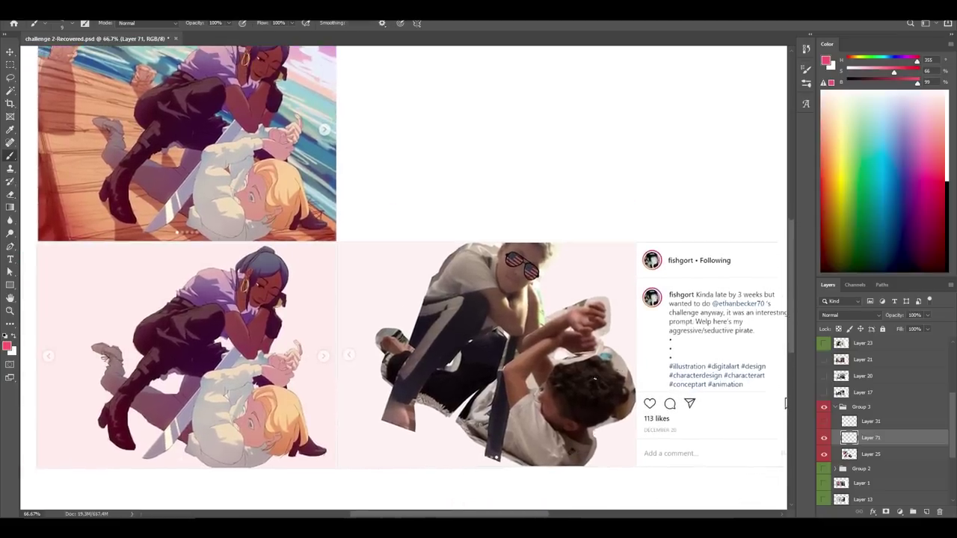
Step: Try loose strokes and a large ellipse around the crouching figures, undoing each attempt
{"action": "left_click_drag", "start_coordinate": [493, 347], "coordinate": [536, 419]}
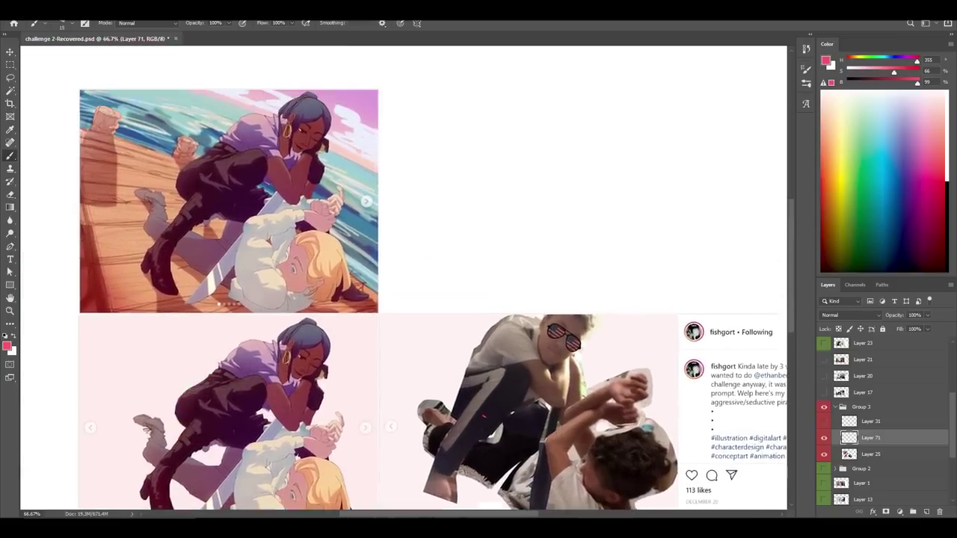
{"action": "left_click_drag", "start_coordinate": [441, 117], "coordinate": [405, 159]}
{"action": "key", "text": "ctrl+z"}
{"action": "key", "text": "ctrl+z"}
{"action": "key", "text": "ctrl+z"}
{"action": "left_click_drag", "start_coordinate": [446, 381], "coordinate": [464, 289]}
{"action": "left_click_drag", "start_coordinate": [346, 269], "coordinate": [329, 275]}
{"action": "key", "text": "ctrl+z"}
{"action": "left_click_drag", "start_coordinate": [463, 291], "coordinate": [362, 296]}
{"action": "mouse_move", "coordinate": [435, 282]}
{"action": "left_mouse_down"}
{"action": "mouse_move", "coordinate": [485, 264]}
{"action": "mouse_move", "coordinate": [423, 286]}
{"action": "left_mouse_up"}
{"action": "key", "text": "ctrl+z"}
{"action": "left_click_drag", "start_coordinate": [533, 278], "coordinate": [649, 387]}
{"action": "left_click_drag", "start_coordinate": [275, 154], "coordinate": [243, 188]}
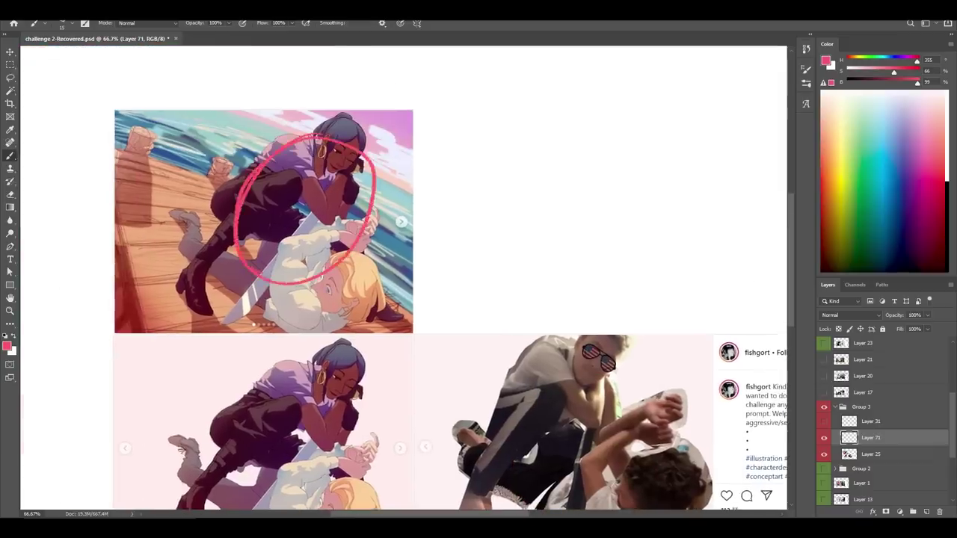
{"action": "key", "text": "ctrl+z"}
Step: Lower the opacity of the reference image layer, and reselect the empty drawing layer above it
{"action": "scroll", "coordinate": [440, 258], "scroll_direction": "down", "scroll_amount": 1}
{"action": "scroll", "coordinate": [439, 258], "scroll_direction": "right", "scroll_amount": 1}
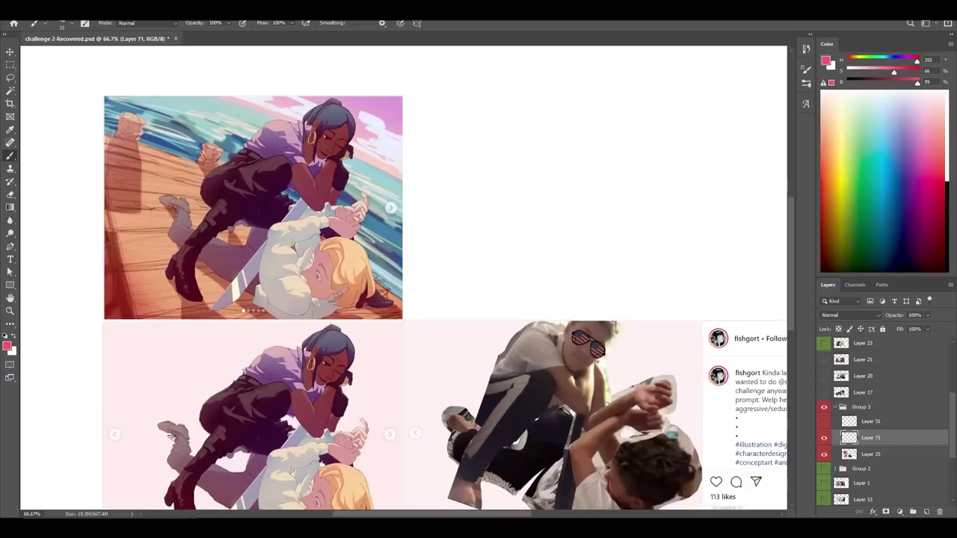
{"action": "left_click_drag", "start_coordinate": [93, 132], "coordinate": [206, 155]}
{"action": "left_click", "coordinate": [852, 447]}
{"action": "left_click_drag", "start_coordinate": [897, 327], "coordinate": [903, 327]}
{"action": "left_click", "coordinate": [867, 439]}
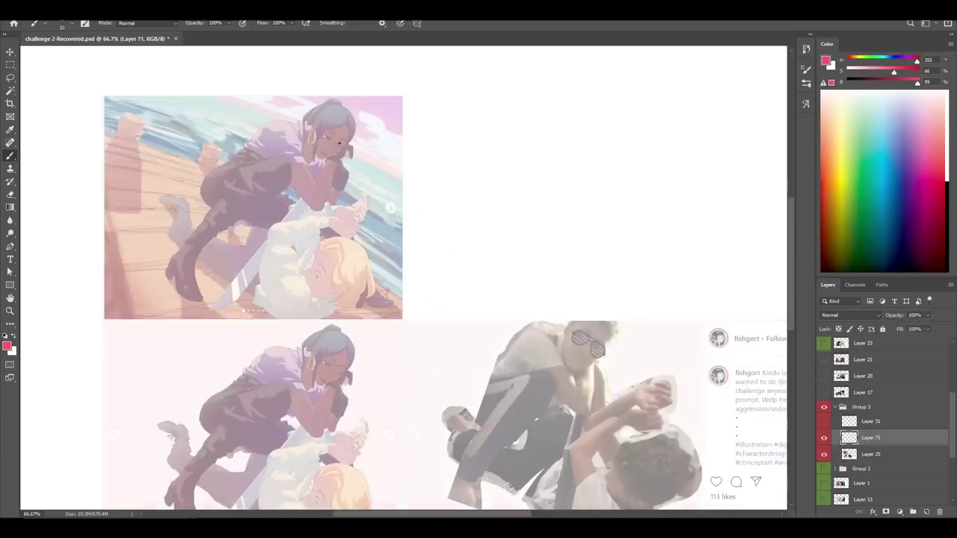
Step: Try diagonal strokes over the illustration and the photo's figures, undoing each attempt
{"action": "left_click_drag", "start_coordinate": [101, 122], "coordinate": [213, 167]}
{"action": "key", "text": "ctrl+z"}
{"action": "mouse_move", "coordinate": [510, 307]}
{"action": "left_mouse_down"}
{"action": "mouse_move", "coordinate": [485, 299]}
{"action": "mouse_move", "coordinate": [498, 313]}
{"action": "left_mouse_up"}
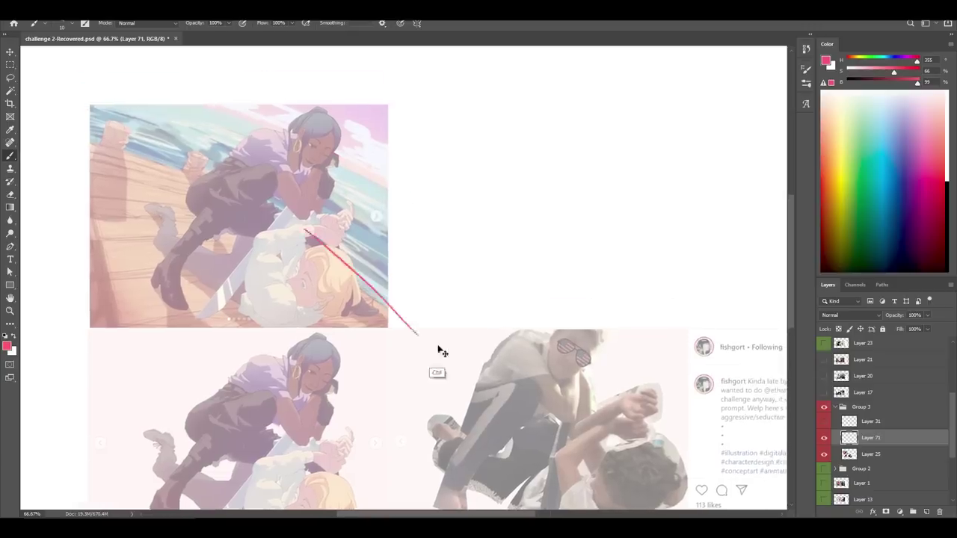
{"action": "scroll", "coordinate": [438, 352], "scroll_direction": "down", "scroll_amount": 5}
{"action": "scroll", "coordinate": [438, 352], "scroll_direction": "right", "scroll_amount": 3}
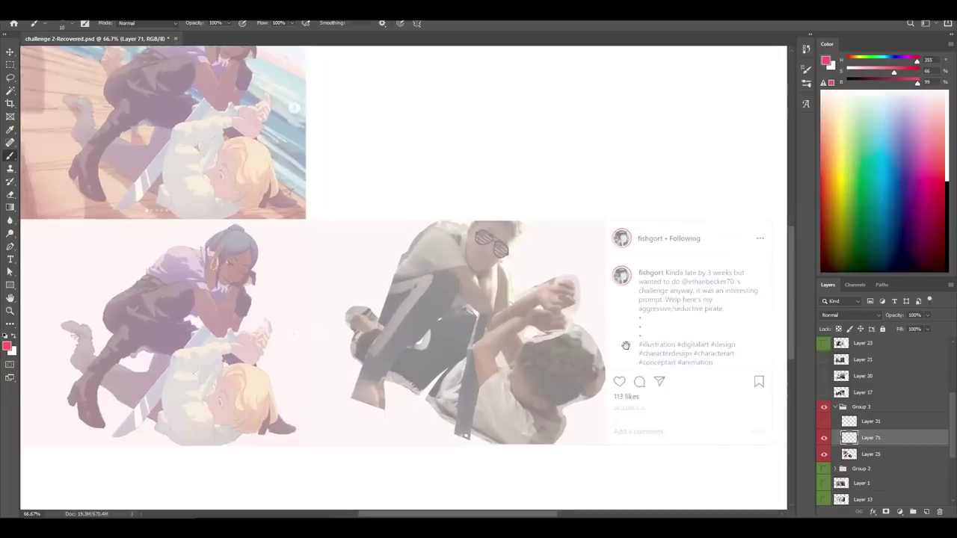
{"action": "left_click_drag", "start_coordinate": [625, 346], "coordinate": [603, 333]}
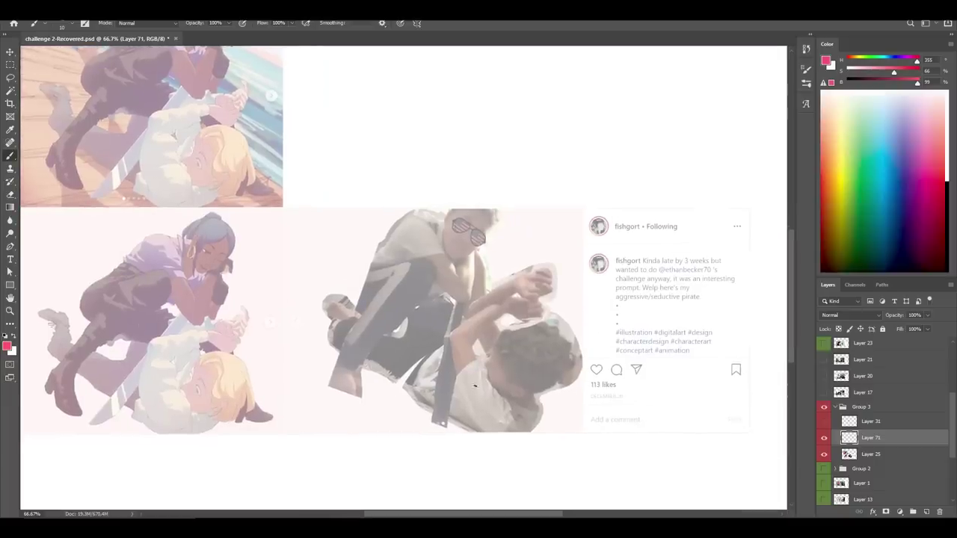
{"action": "key", "text": "ctrl+z"}
{"action": "left_click_drag", "start_coordinate": [462, 212], "coordinate": [434, 299]}
{"action": "key", "text": "ctrl+z"}
{"action": "left_click_drag", "start_coordinate": [451, 237], "coordinate": [397, 317]}
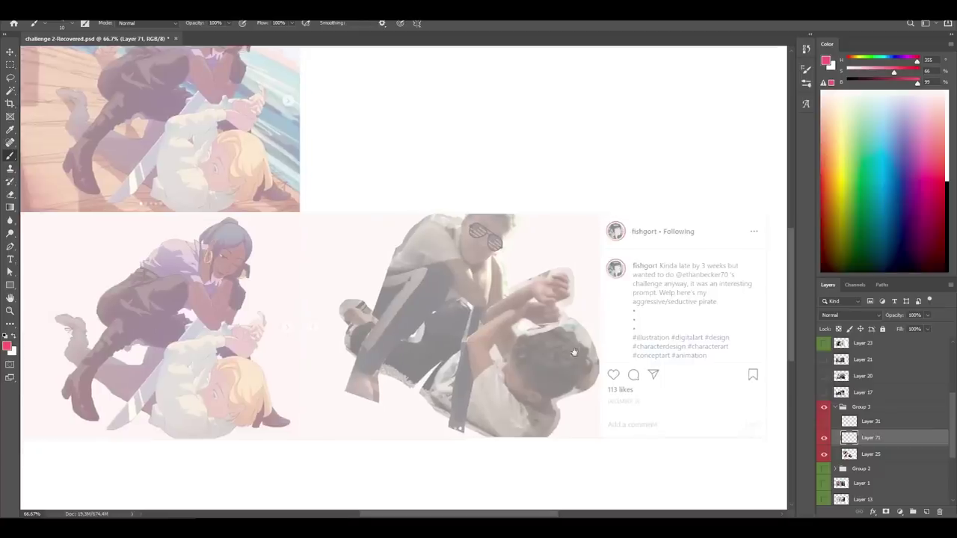
Step: Draw connected straight lines from below the photo up over the post text, with branches sloping down from the peak
{"action": "scroll", "coordinate": [584, 383], "scroll_direction": "right", "scroll_amount": 1}
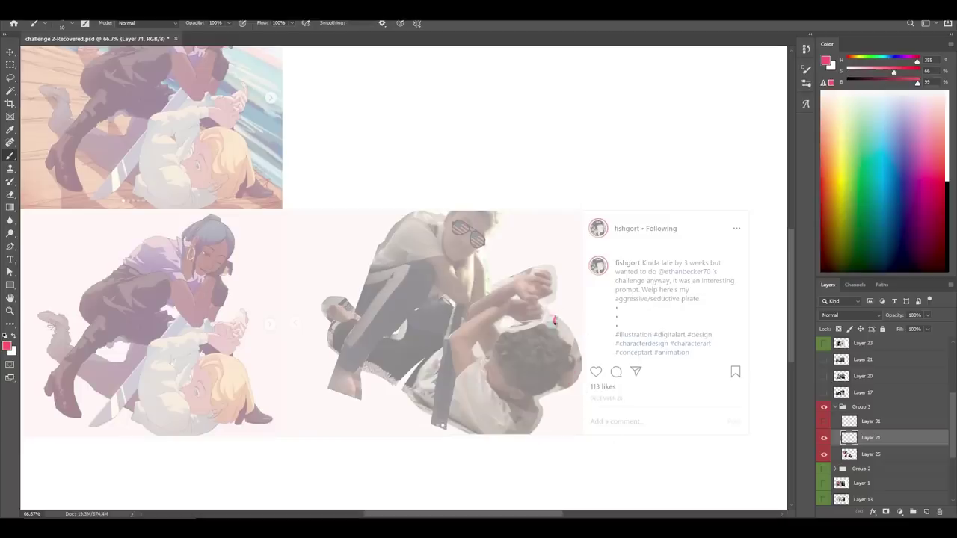
{"action": "left_click", "coordinate": [549, 441]}
{"action": "left_click", "coordinate": [598, 266], "text": "shift"}
{"action": "left_click", "coordinate": [702, 230], "text": "shift"}
{"action": "left_click", "coordinate": [701, 235], "text": "shift"}
{"action": "left_click", "coordinate": [786, 276], "text": "shift"}
{"action": "left_click_drag", "start_coordinate": [702, 230], "coordinate": [613, 488]}
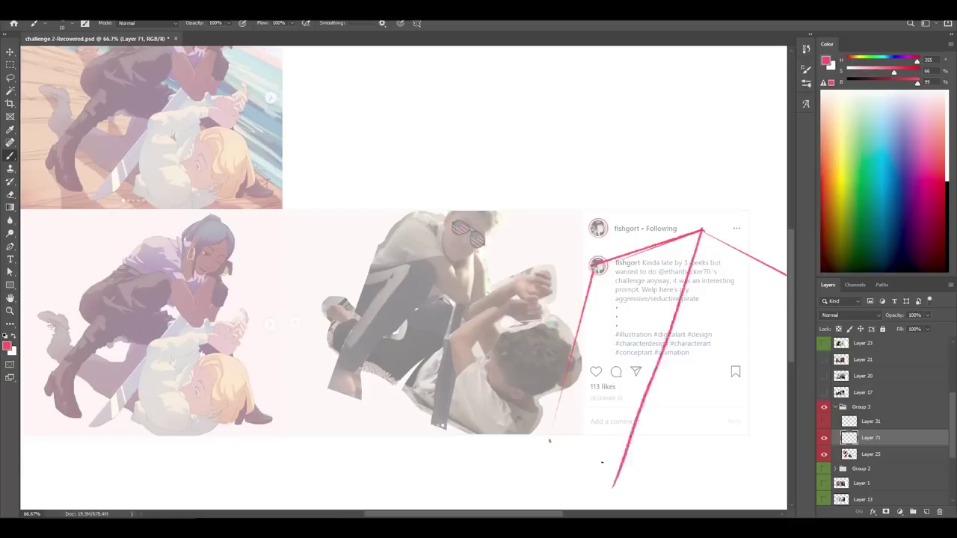
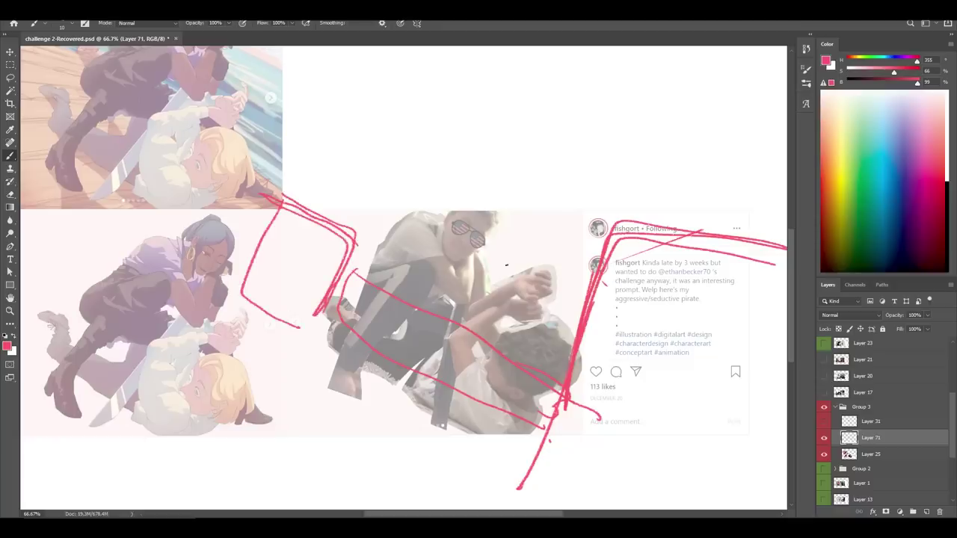
Step: Draw a straight diagonal from the illustration's lying pirate past the corner of the pink box, undoing the extra attempts
{"action": "left_click_drag", "start_coordinate": [610, 346], "coordinate": [601, 353]}
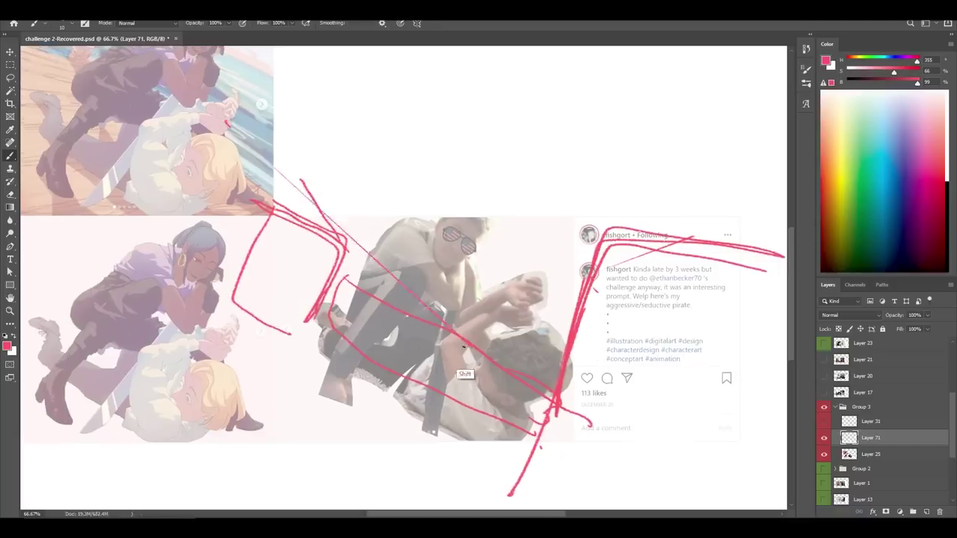
{"action": "left_click", "coordinate": [380, 288], "text": "shift"}
{"action": "left_click_drag", "start_coordinate": [308, 202], "coordinate": [446, 338]}
{"action": "key", "text": "ctrl+z"}
{"action": "left_click", "coordinate": [479, 364], "text": "shift"}
{"action": "left_click", "coordinate": [239, 140], "text": "shift"}
{"action": "left_click", "coordinate": [476, 361], "text": "shift"}
{"action": "key", "text": "ctrl+z"}
{"action": "key", "text": "ctrl+z"}
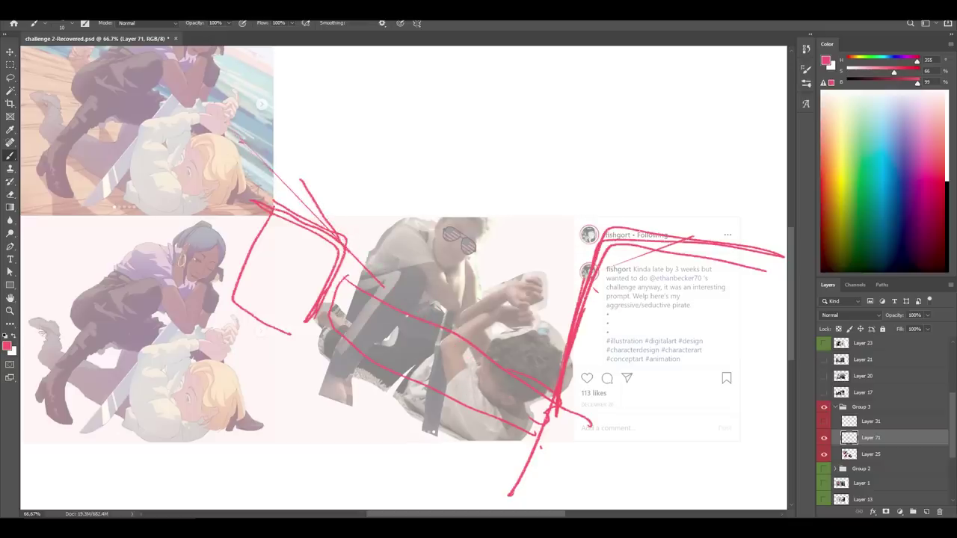
Step: Fade the reference images further, change the brush colour to light blue with hue 193, and add a new layer
{"action": "left_click", "coordinate": [852, 452]}
{"action": "left_click_drag", "start_coordinate": [925, 326], "coordinate": [913, 327]}
{"action": "left_click", "coordinate": [856, 439]}
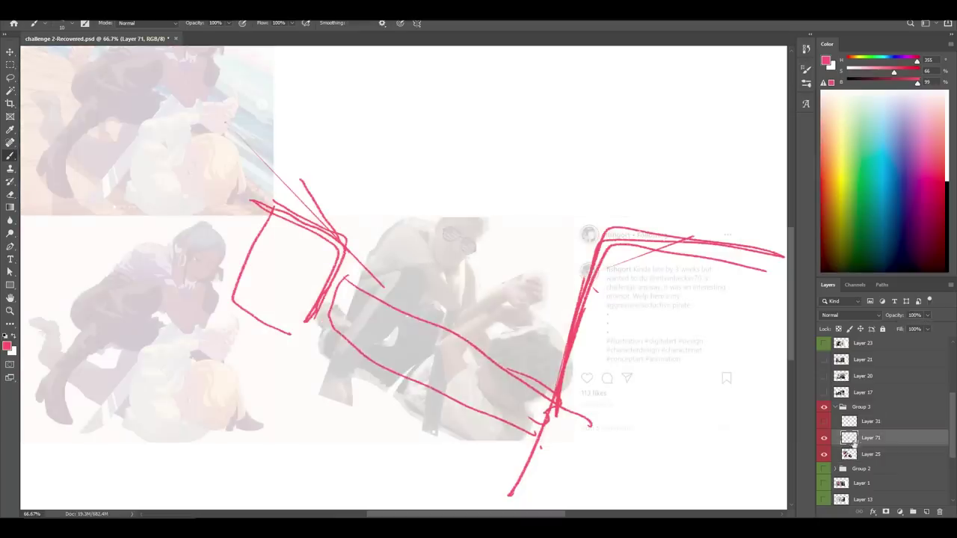
{"action": "left_click", "coordinate": [884, 58]}
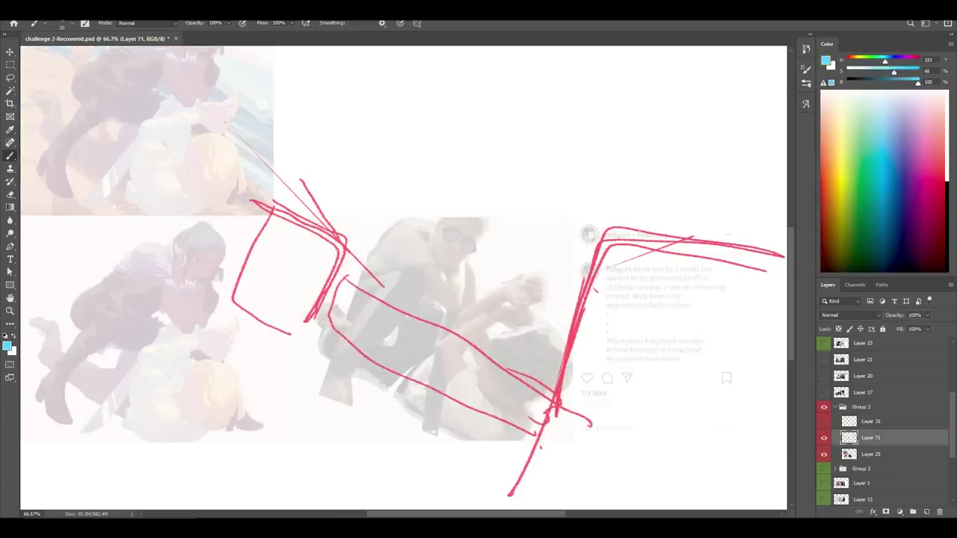
{"action": "left_click_drag", "start_coordinate": [620, 393], "coordinate": [594, 385]}
{"action": "key", "text": "e"}
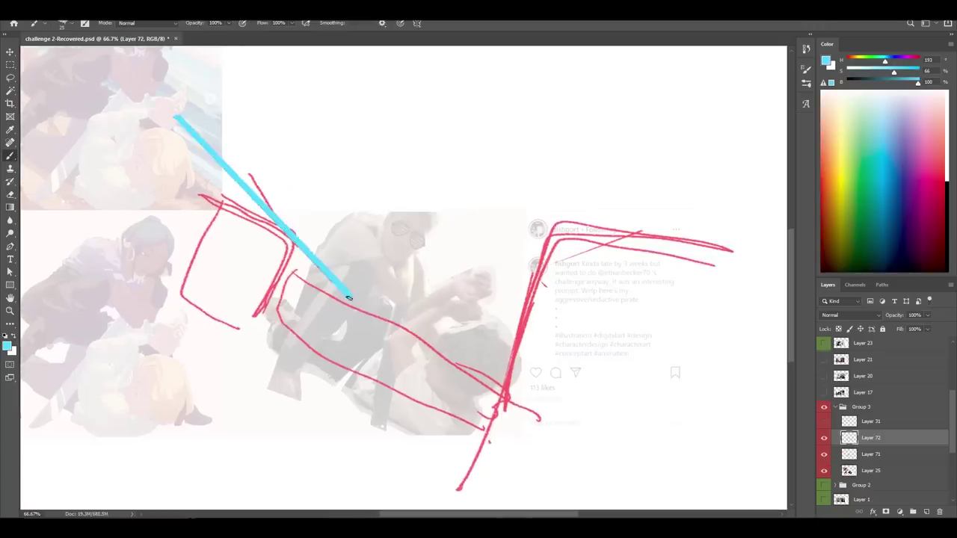
Step: Draw a wide V of thick blue lines across the pink shapes, with a straight line descending from its rising arm
{"action": "left_click_drag", "start_coordinate": [352, 296], "coordinate": [391, 340]}
{"action": "left_click_drag", "start_coordinate": [734, 139], "coordinate": [486, 280]}
{"action": "mouse_move", "coordinate": [389, 342]}
{"action": "left_mouse_down"}
{"action": "mouse_move", "coordinate": [424, 308]}
{"action": "mouse_move", "coordinate": [702, 145]}
{"action": "mouse_move", "coordinate": [455, 300]}
{"action": "left_mouse_up"}
{"action": "left_click", "coordinate": [530, 263]}
{"action": "left_click", "coordinate": [417, 485], "text": "shift"}
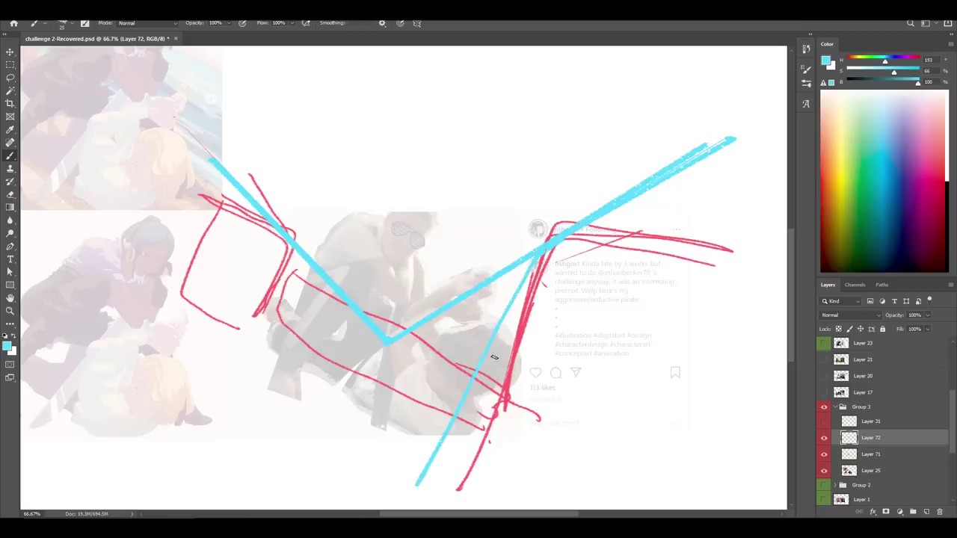
Step: Add a second, parallel descending blue line, a branch sloping away from its peak, and two short lines below the V's other arm
{"action": "left_click_drag", "start_coordinate": [553, 248], "coordinate": [611, 219]}
{"action": "left_click", "coordinate": [476, 497], "text": "shift"}
{"action": "left_click", "coordinate": [613, 219]}
{"action": "left_click", "coordinate": [769, 295], "text": "shift"}
{"action": "left_click_drag", "start_coordinate": [233, 187], "coordinate": [175, 307]}
{"action": "left_click_drag", "start_coordinate": [232, 190], "coordinate": [181, 331]}
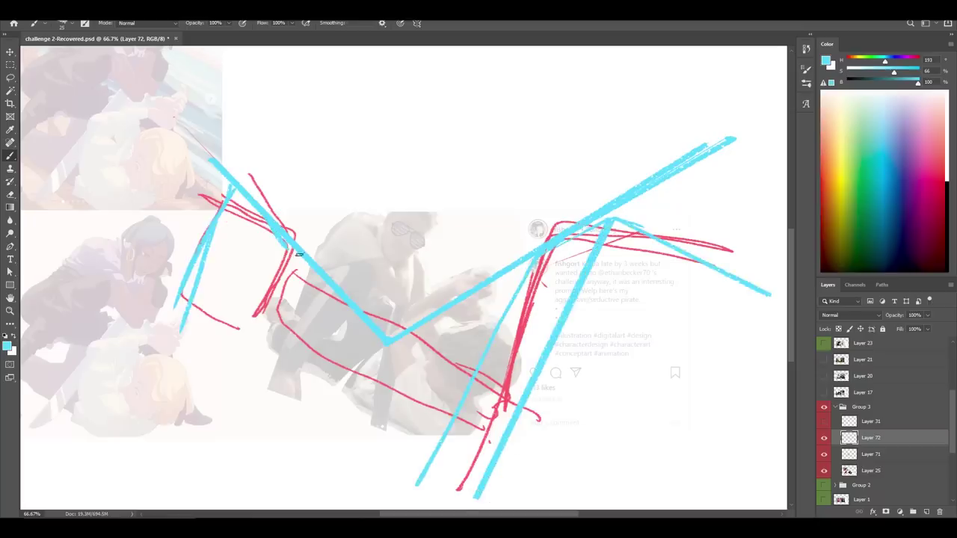
Step: Draw thin straight blue lines radiating upward, sideways and downward from the V's vertex, plus one line crossing the upper rays
{"action": "left_click_drag", "start_coordinate": [426, 148], "coordinate": [424, 190]}
{"action": "left_click", "coordinate": [387, 385]}
{"action": "left_click", "coordinate": [386, 71], "text": "shift"}
{"action": "left_click", "coordinate": [387, 384]}
{"action": "left_click", "coordinate": [270, 56], "text": "shift"}
{"action": "left_click", "coordinate": [388, 383]}
{"action": "left_click", "coordinate": [588, 53], "text": "shift"}
{"action": "left_click_drag", "start_coordinate": [228, 88], "coordinate": [568, 199]}
{"action": "left_click", "coordinate": [135, 415], "text": "shift"}
{"action": "left_click", "coordinate": [387, 384]}
{"action": "left_click", "coordinate": [313, 482], "text": "shift"}
{"action": "left_click", "coordinate": [387, 384]}
{"action": "left_click", "coordinate": [402, 487], "text": "shift"}
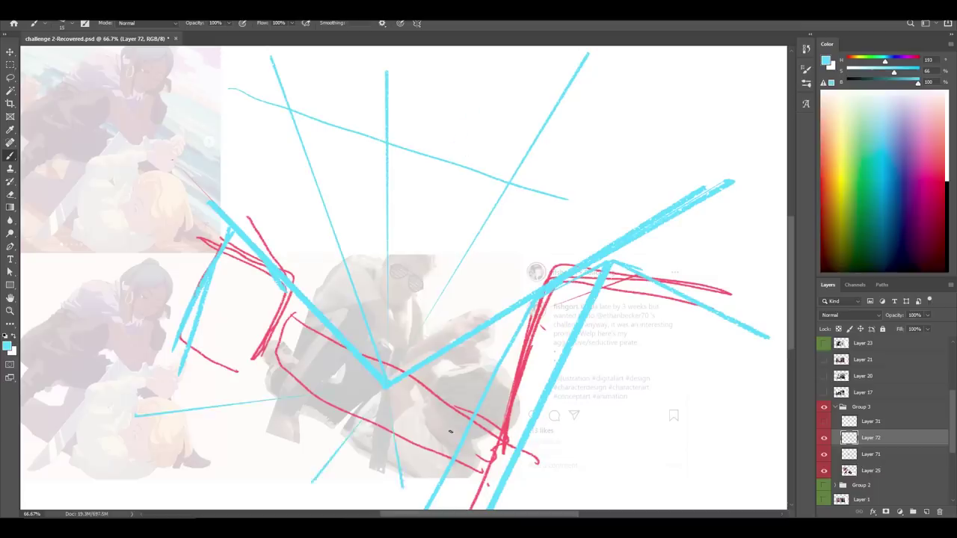
Step: Add more straight rays through the V's vertex, including one long diagonal crossing the whole construction
{"action": "left_click_drag", "start_coordinate": [450, 432], "coordinate": [473, 387]}
{"action": "left_click", "coordinate": [408, 340]}
{"action": "left_click", "coordinate": [503, 473], "text": "shift"}
{"action": "left_click_drag", "start_coordinate": [304, 458], "coordinate": [409, 344]}
{"action": "left_click", "coordinate": [148, 184], "text": "shift"}
{"action": "key", "text": "ctrl+z"}
{"action": "left_click", "coordinate": [409, 342]}
{"action": "left_click", "coordinate": [149, 184], "text": "shift"}
{"action": "left_click", "coordinate": [707, 496], "text": "shift"}
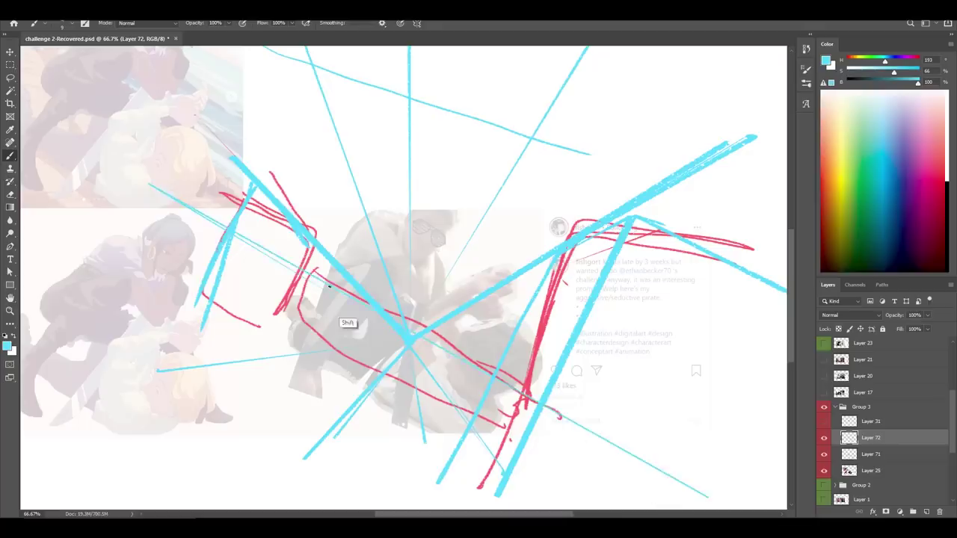
Step: Clear the clutter just below the V's vertex, and reinforce the long blue diagonal through it
{"action": "key", "text": "l"}
{"action": "key", "text": "Delete"}
{"action": "key", "text": "ctrl+d"}
{"action": "key", "text": "b"}
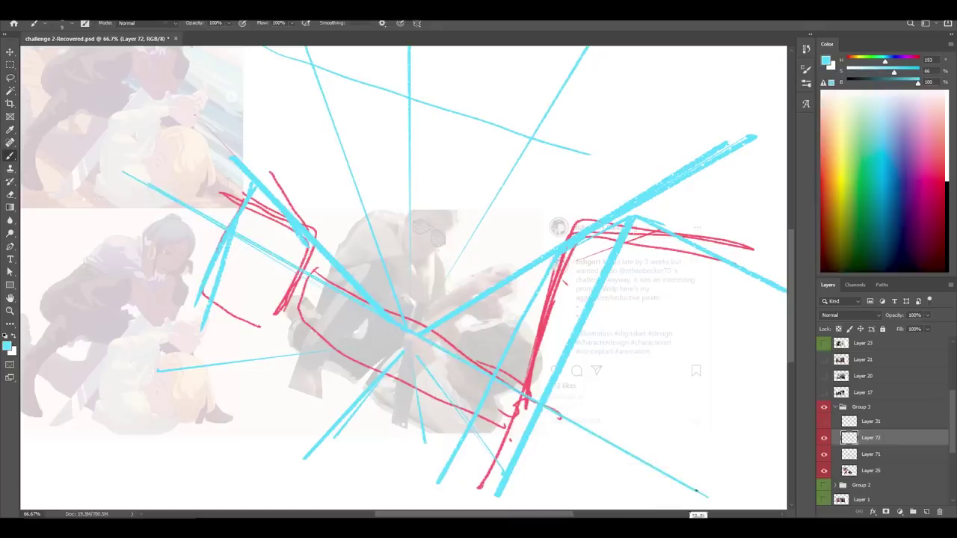
{"action": "left_click_drag", "start_coordinate": [571, 395], "coordinate": [575, 383]}
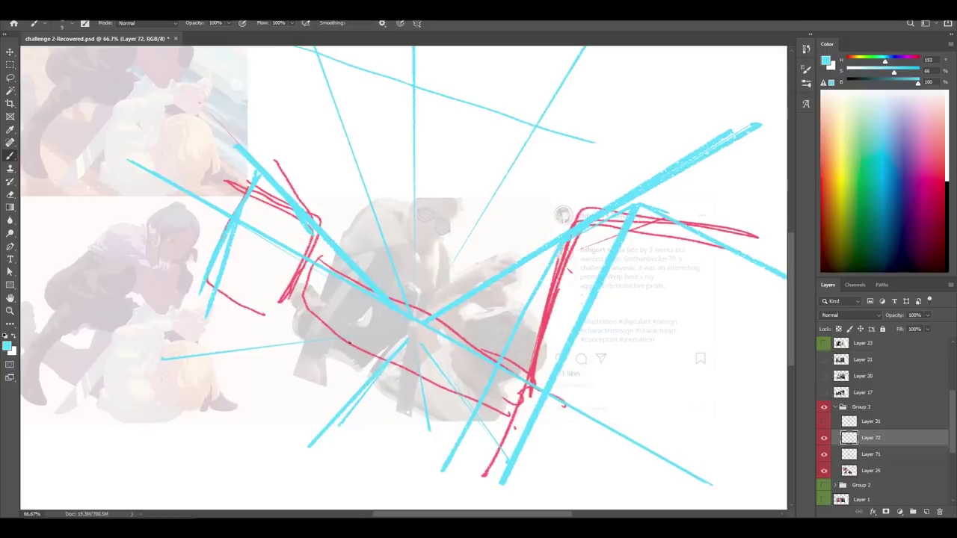
{"action": "key", "text": "ctrl+z"}
Step: Move the blue line construction onto the upper illustration of the two pirates
{"action": "mouse_move", "coordinate": [553, 347]}
{"action": "left_mouse_down"}
{"action": "mouse_move", "coordinate": [615, 385]}
{"action": "mouse_move", "coordinate": [534, 390]}
{"action": "left_mouse_up"}
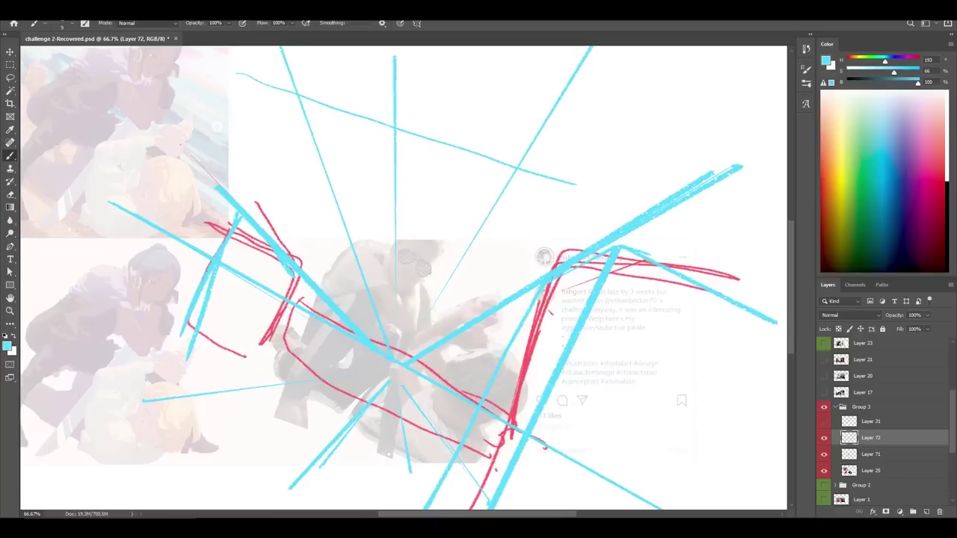
{"action": "left_click_drag", "start_coordinate": [511, 434], "coordinate": [710, 475]}
{"action": "left_click_drag", "start_coordinate": [688, 438], "coordinate": [583, 357]}
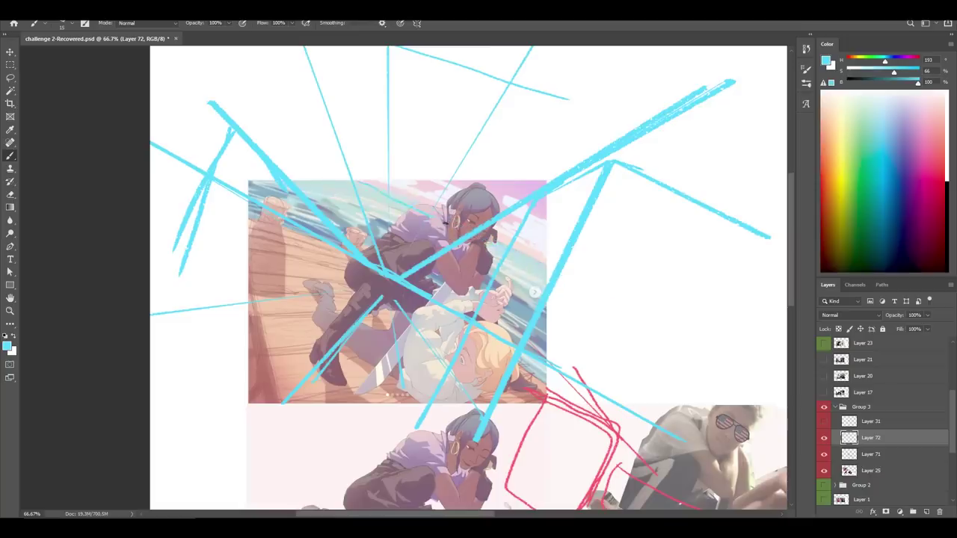
{"action": "mouse_move", "coordinate": [459, 242]}
{"action": "left_mouse_down"}
{"action": "mouse_move", "coordinate": [552, 342]}
{"action": "mouse_move", "coordinate": [518, 394]}
{"action": "left_mouse_up"}
Step: Switch the brush to saturated red and draw a straight diagonal from the crouching pirate's knee down past the lying pirate's head
{"action": "left_click", "coordinate": [847, 59]}
{"action": "left_click", "coordinate": [909, 72]}
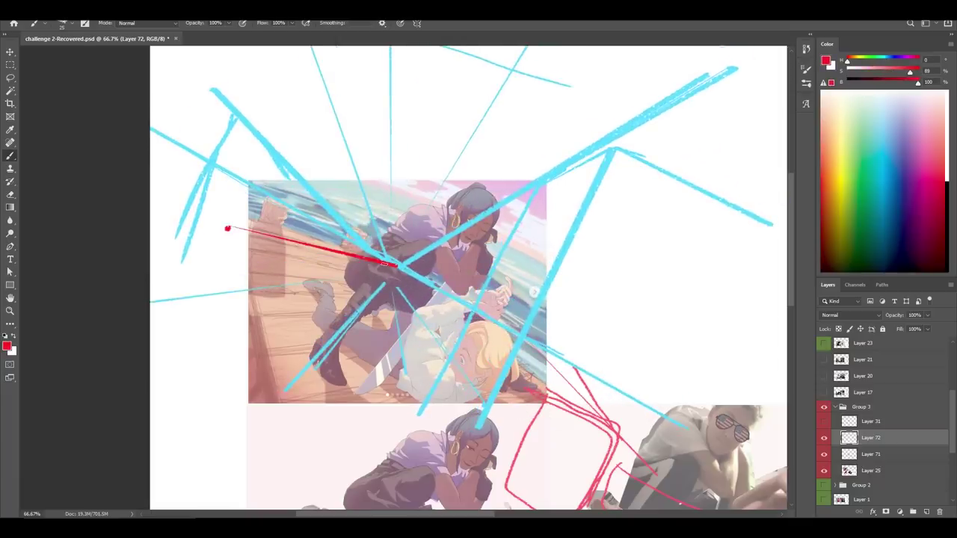
{"action": "left_click", "coordinate": [651, 447], "text": "shift"}
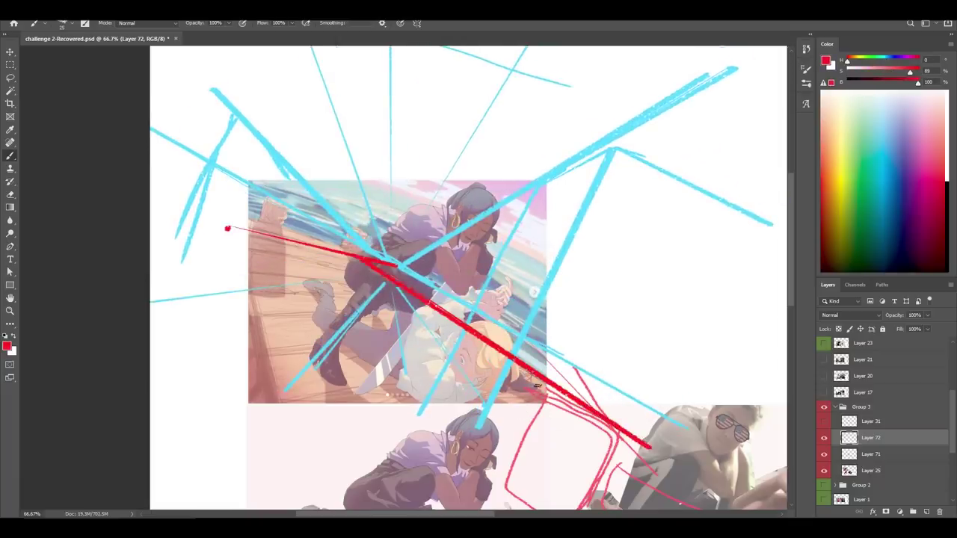